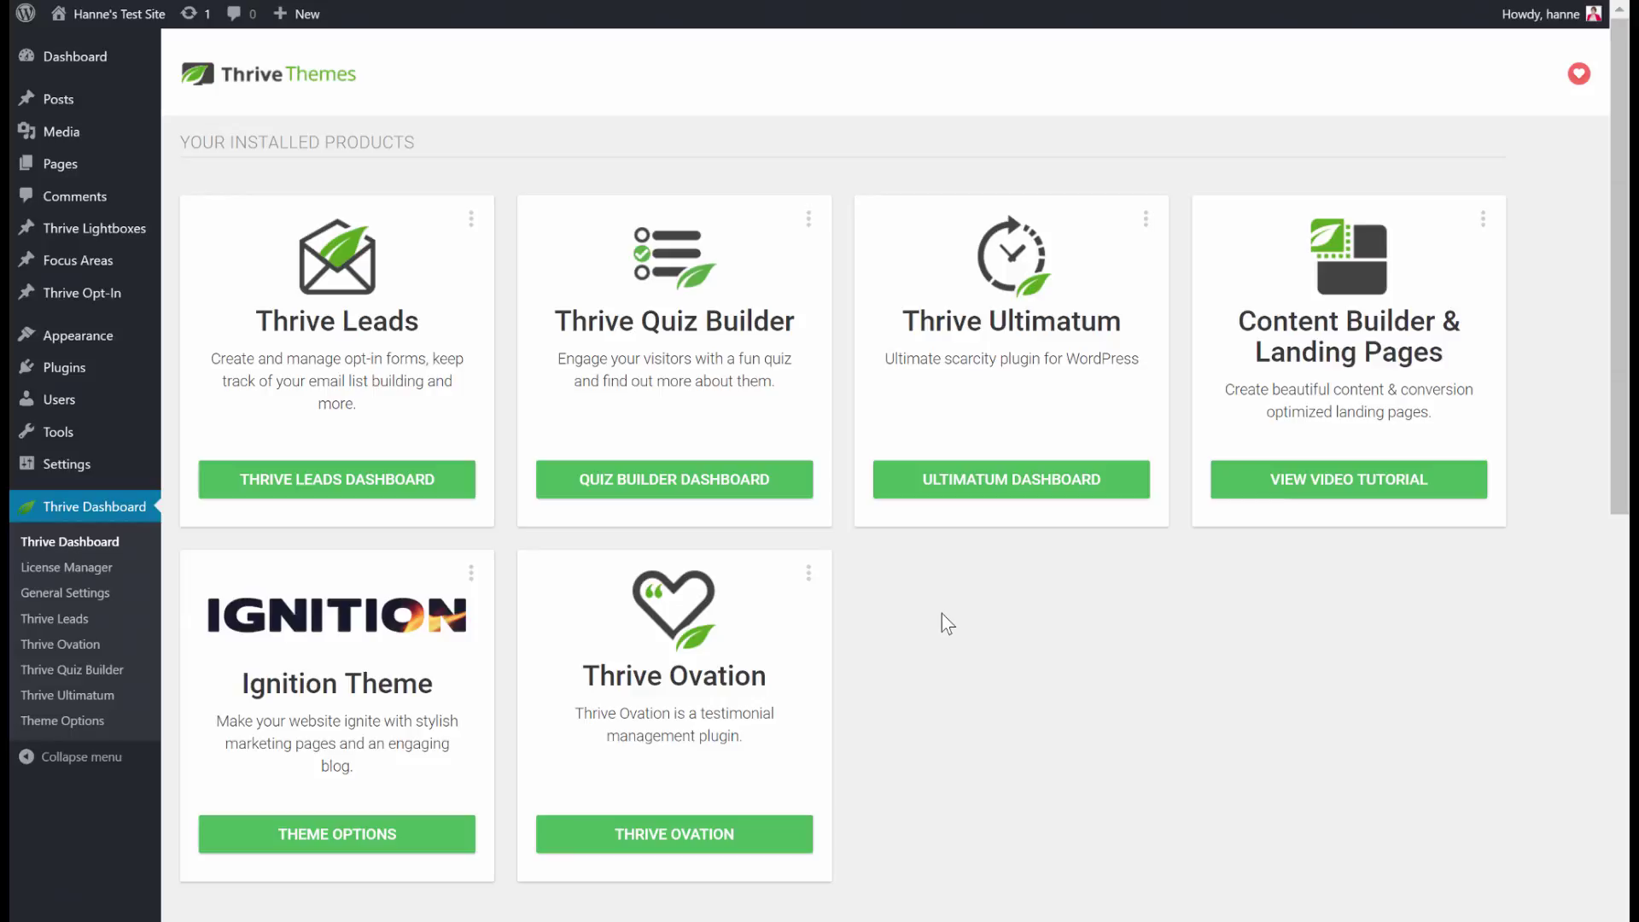
# Open the In Shape Exercises quiz from the Quiz Builder dashboard and go to its question flow.
pyautogui.click(716, 489)
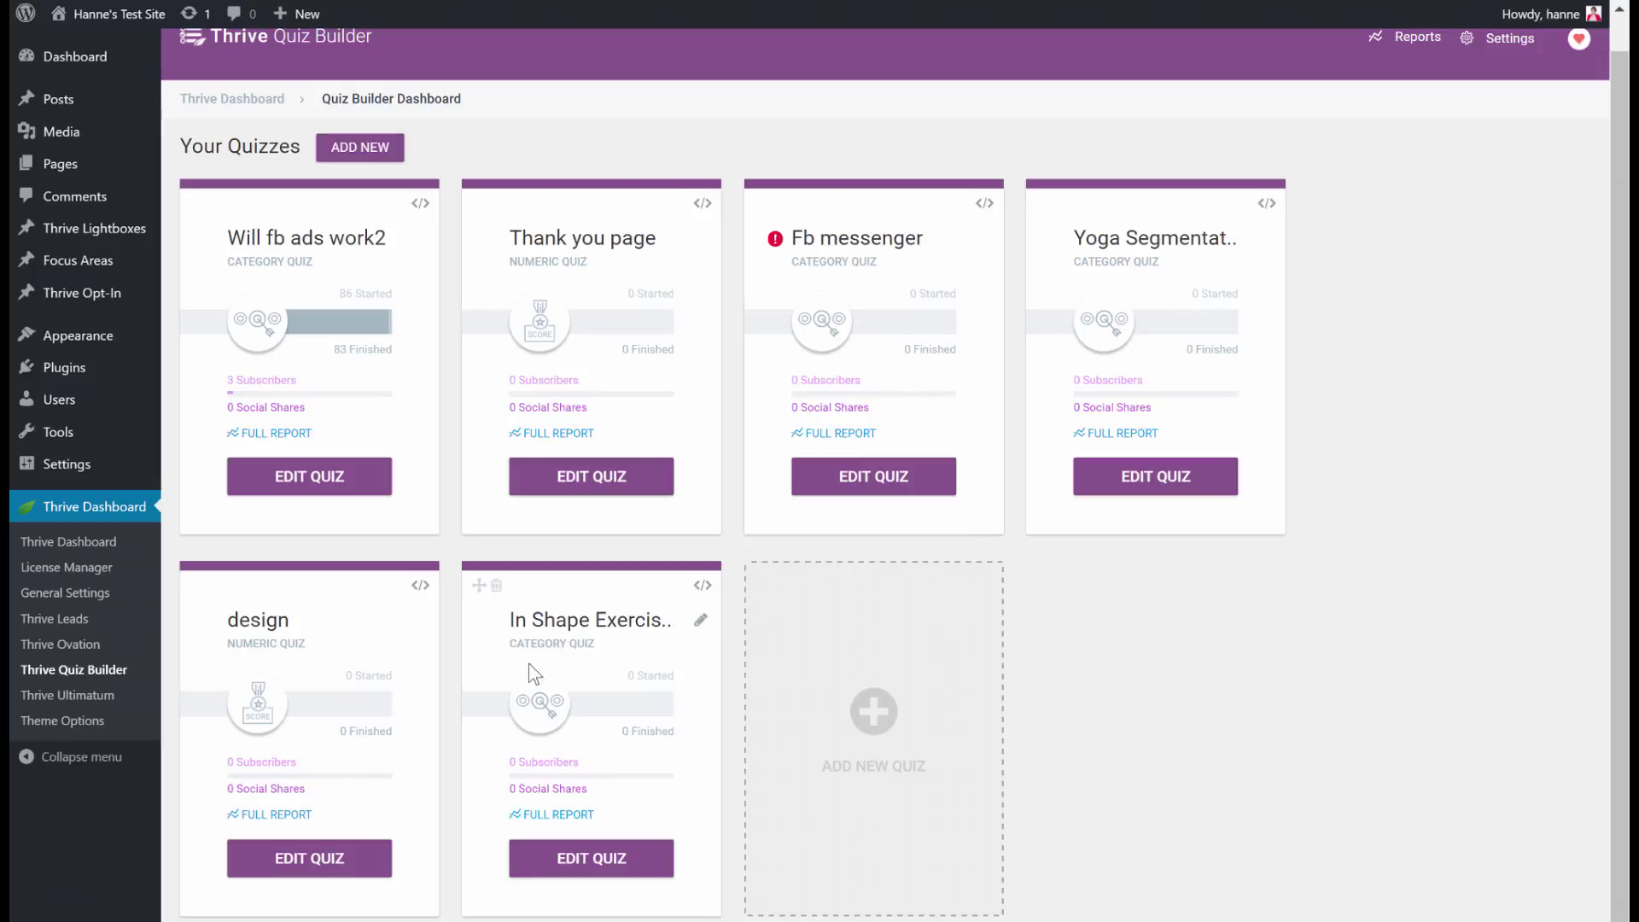
pyautogui.click(591, 857)
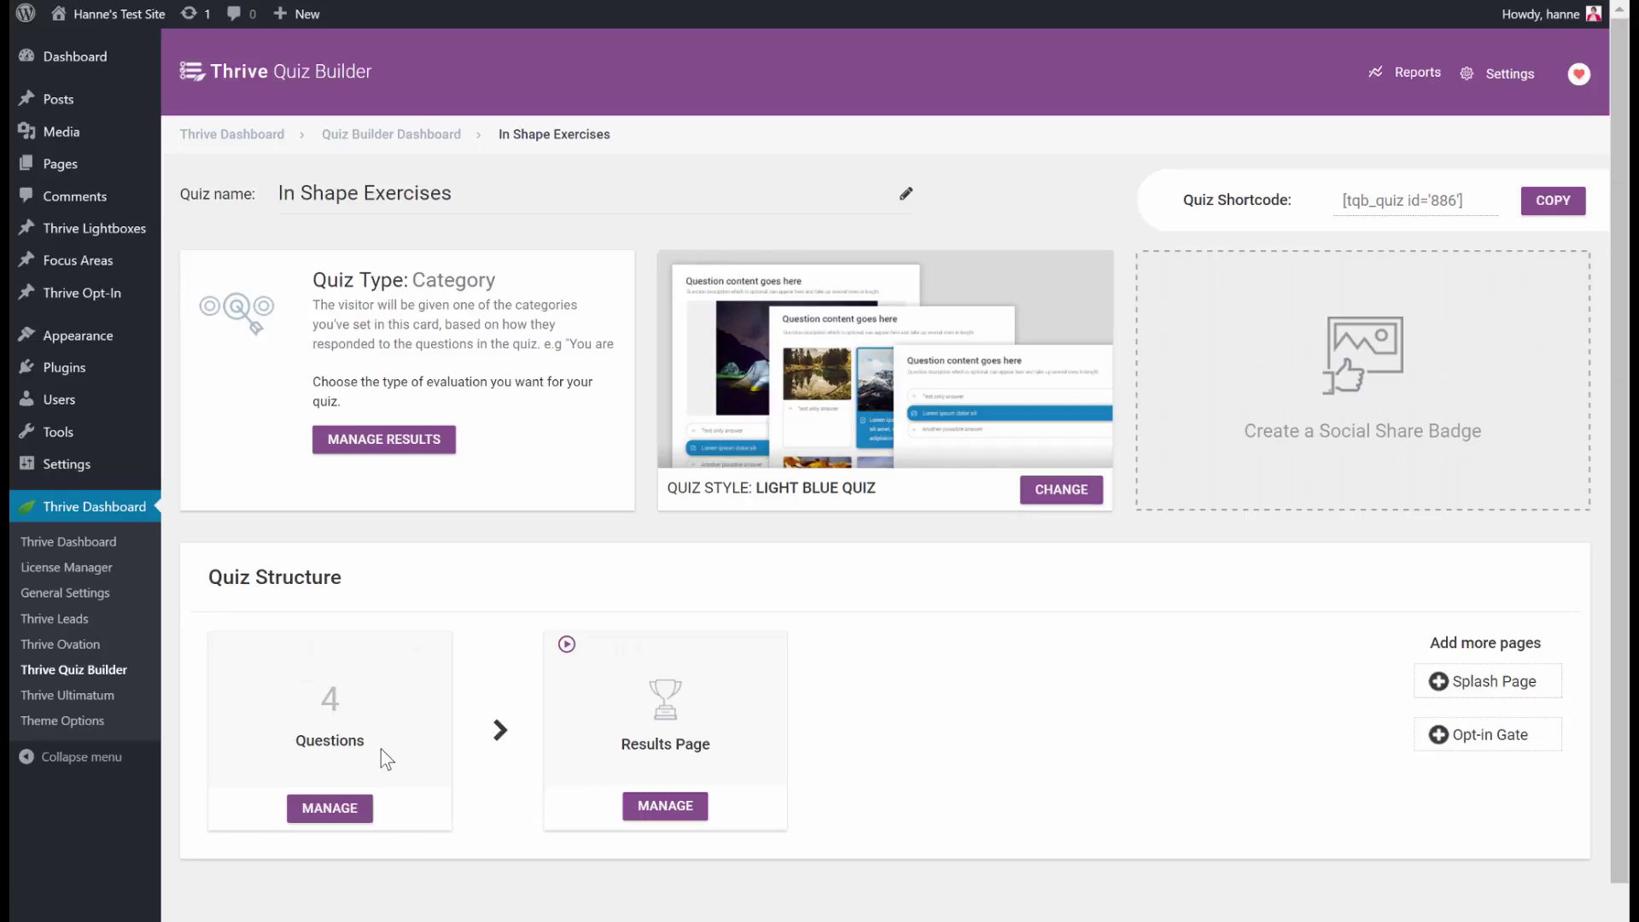
pyautogui.click(329, 808)
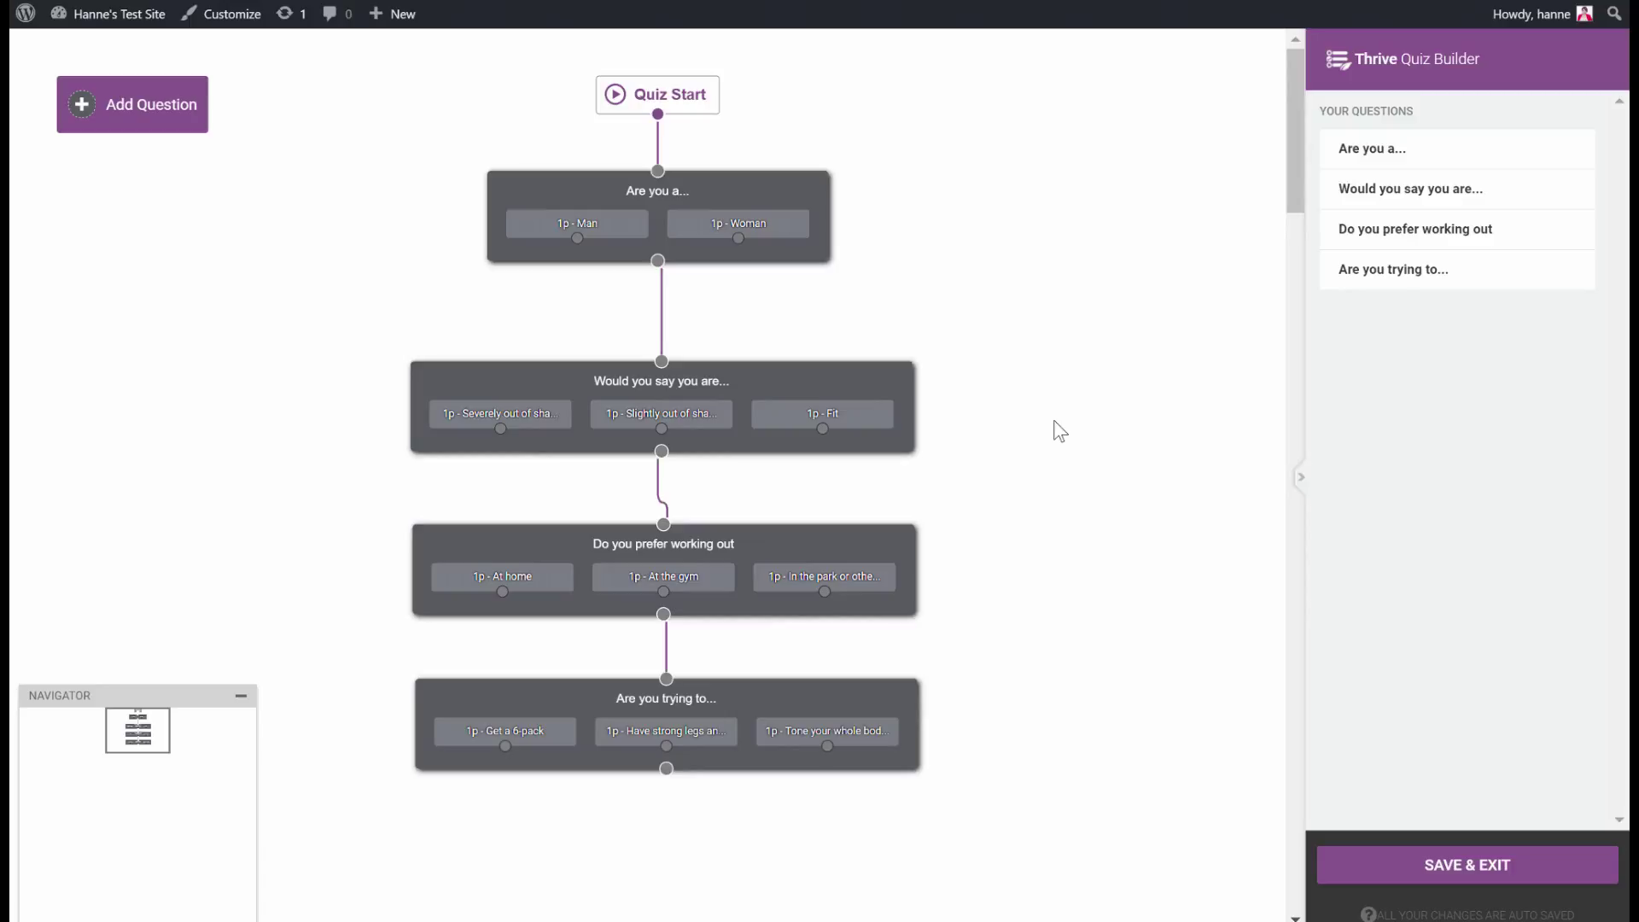
# Open the "Are you a..." question node for editing.
pyautogui.moveTo(765, 181)
pyautogui.click(816, 184)
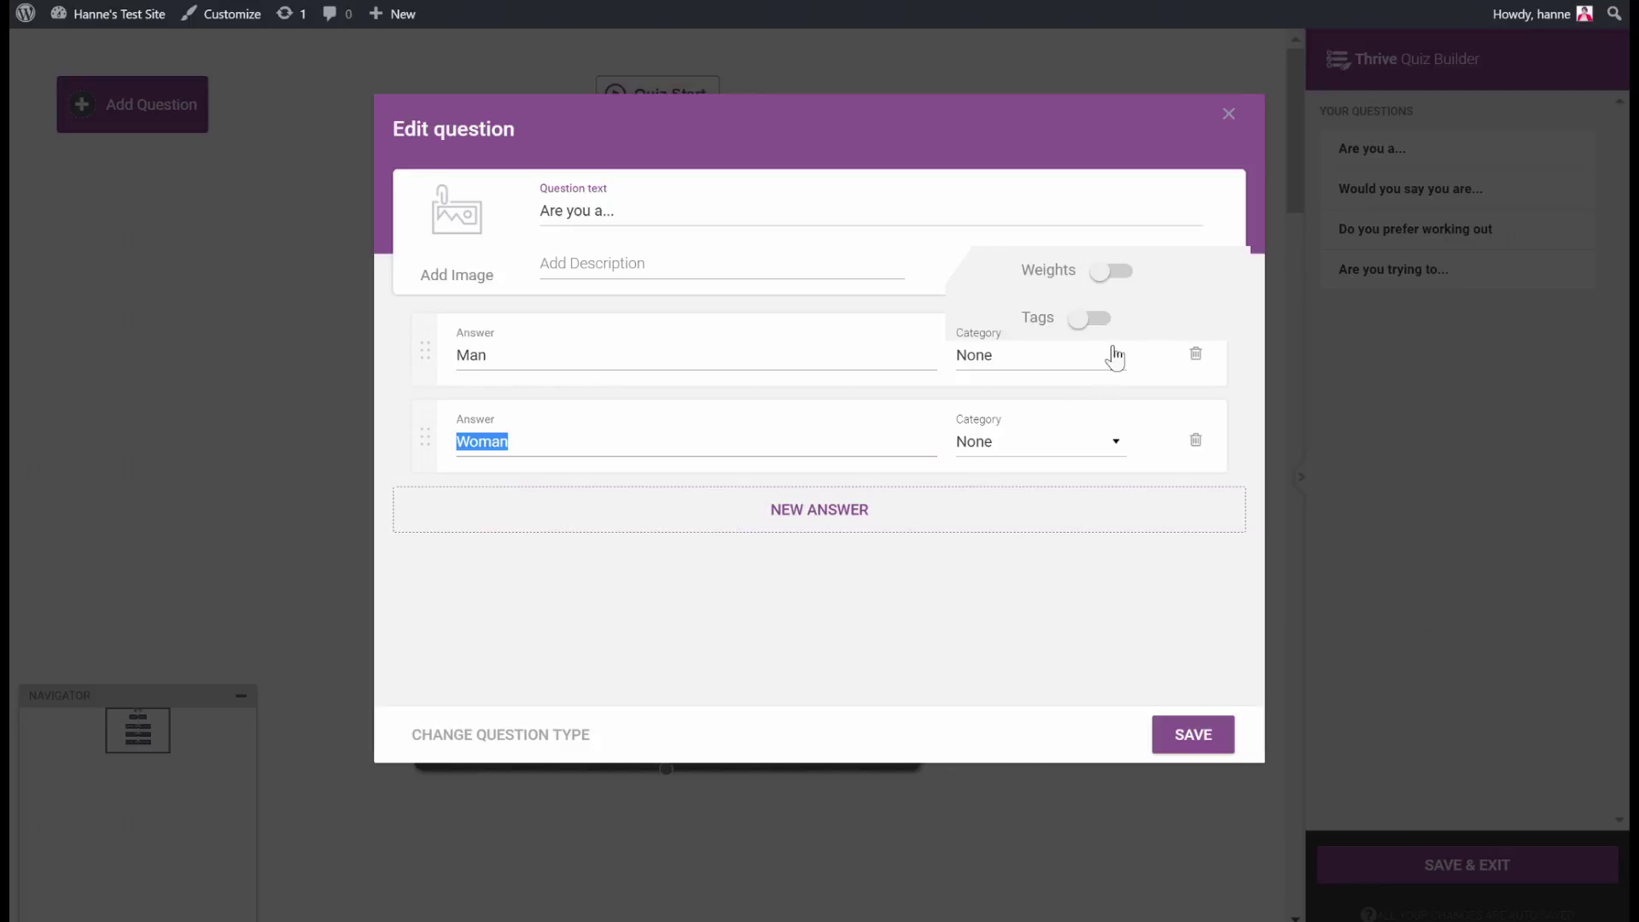
# Enable answer tags, tag Man as 'male' and Woman as 'female', and save the question.
pyautogui.click(1099, 320)
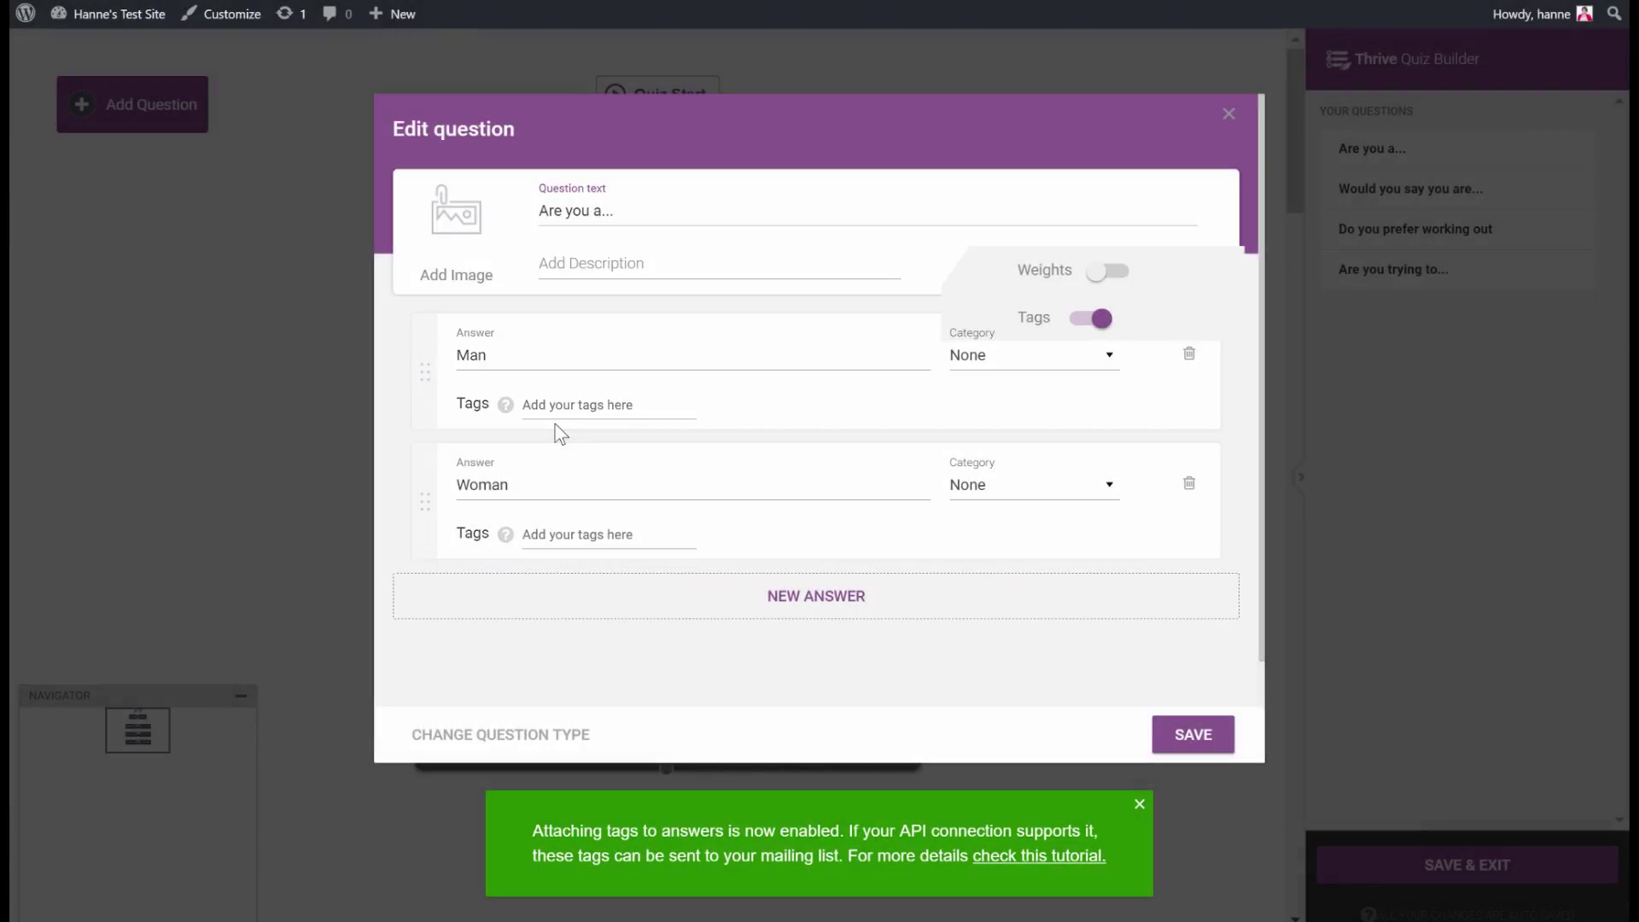
pyautogui.click(560, 409)
pyautogui.write('male')
pyautogui.click(547, 534)
pyautogui.write('female')
pyautogui.click(1006, 673)
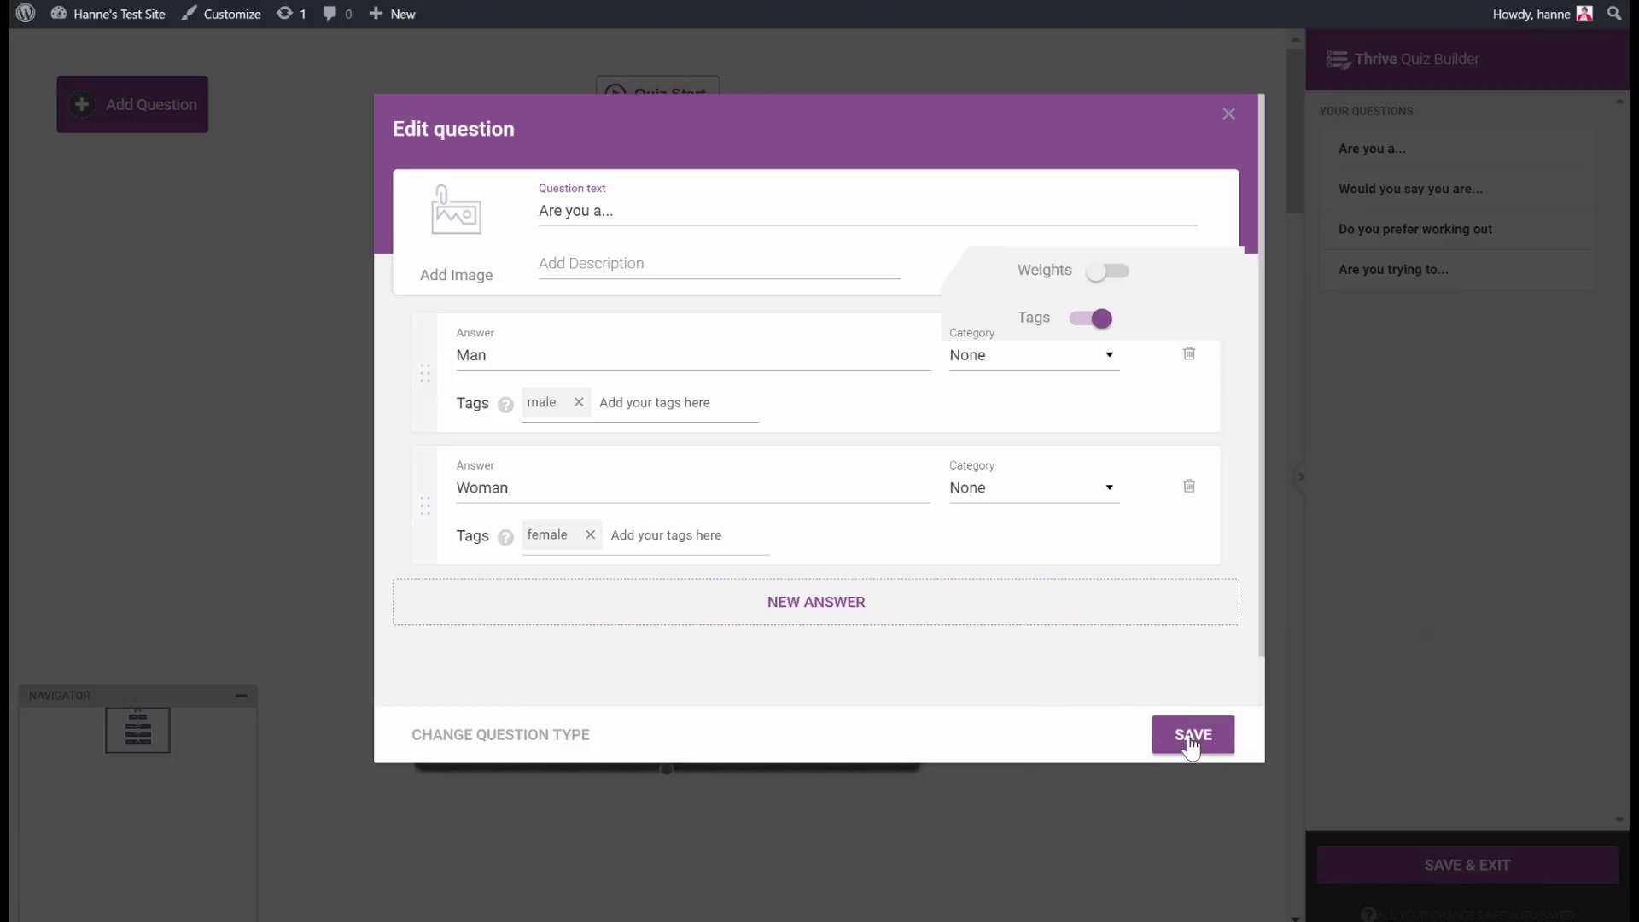
pyautogui.click(1191, 736)
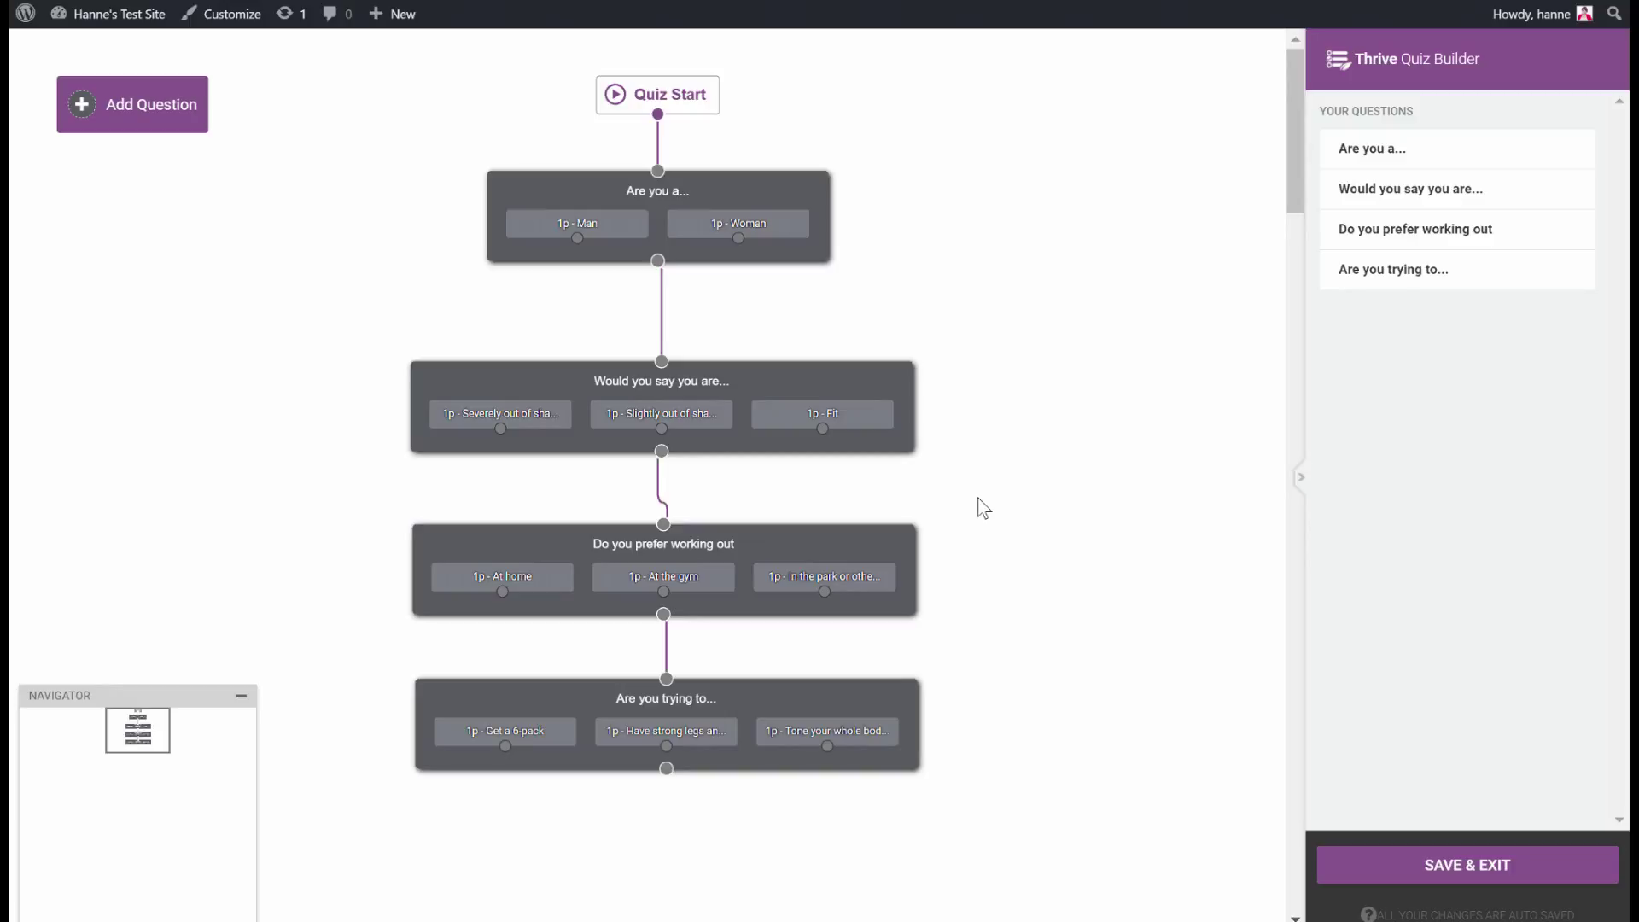
# Tag the "Do you prefer working out" answers ex home, ex gym and ex public, then save.
pyautogui.click(901, 546)
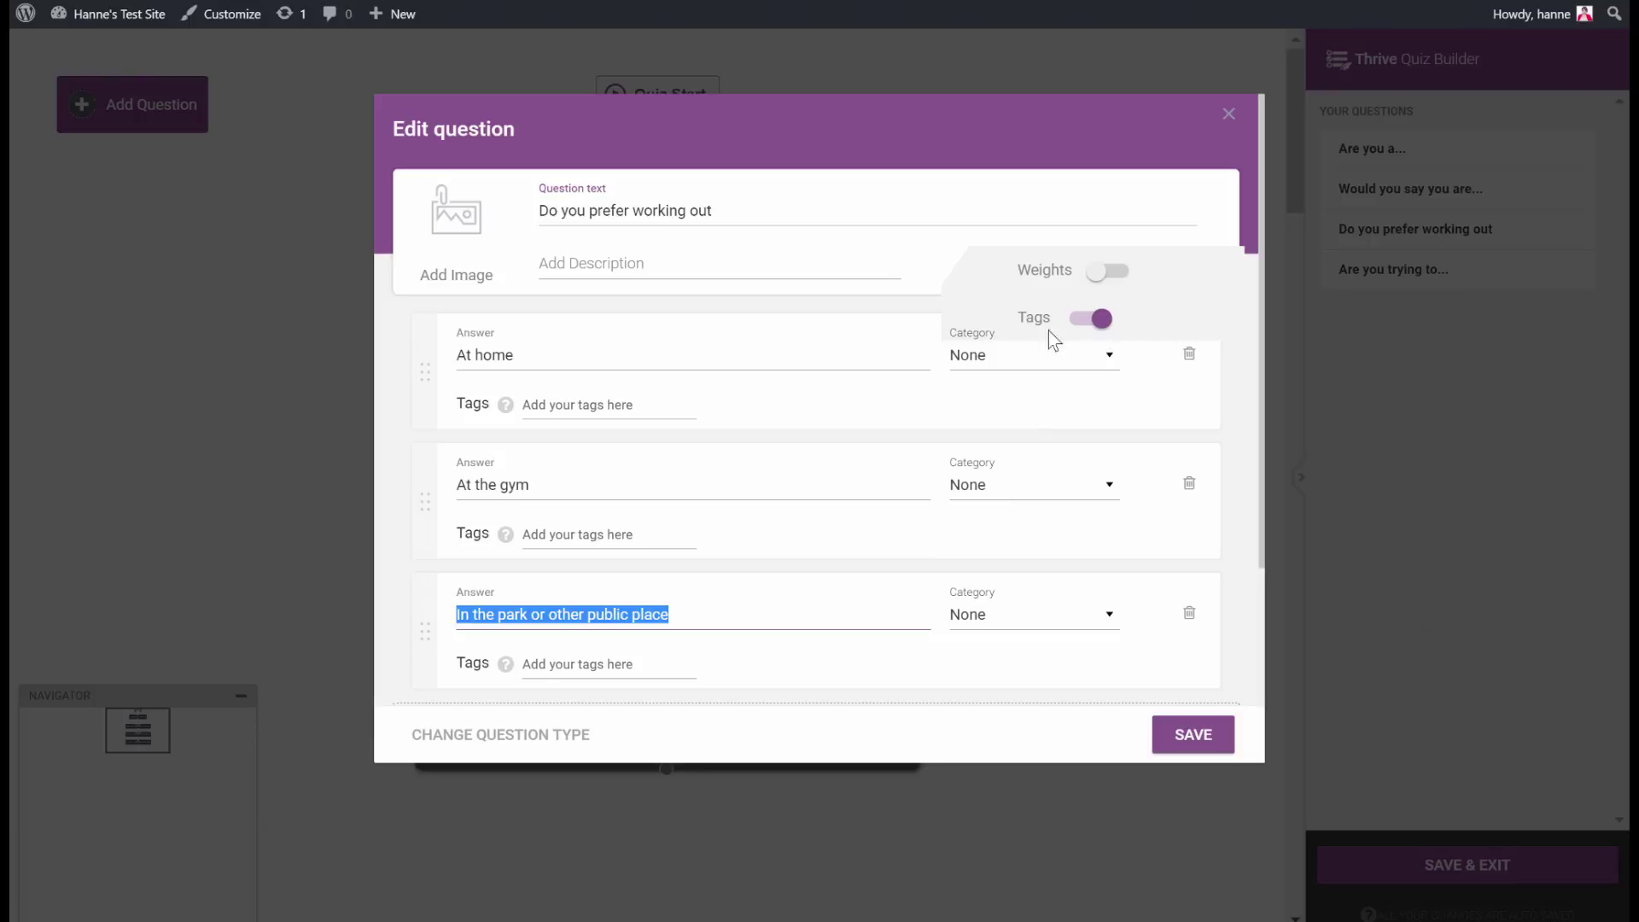
pyautogui.moveTo(514, 394)
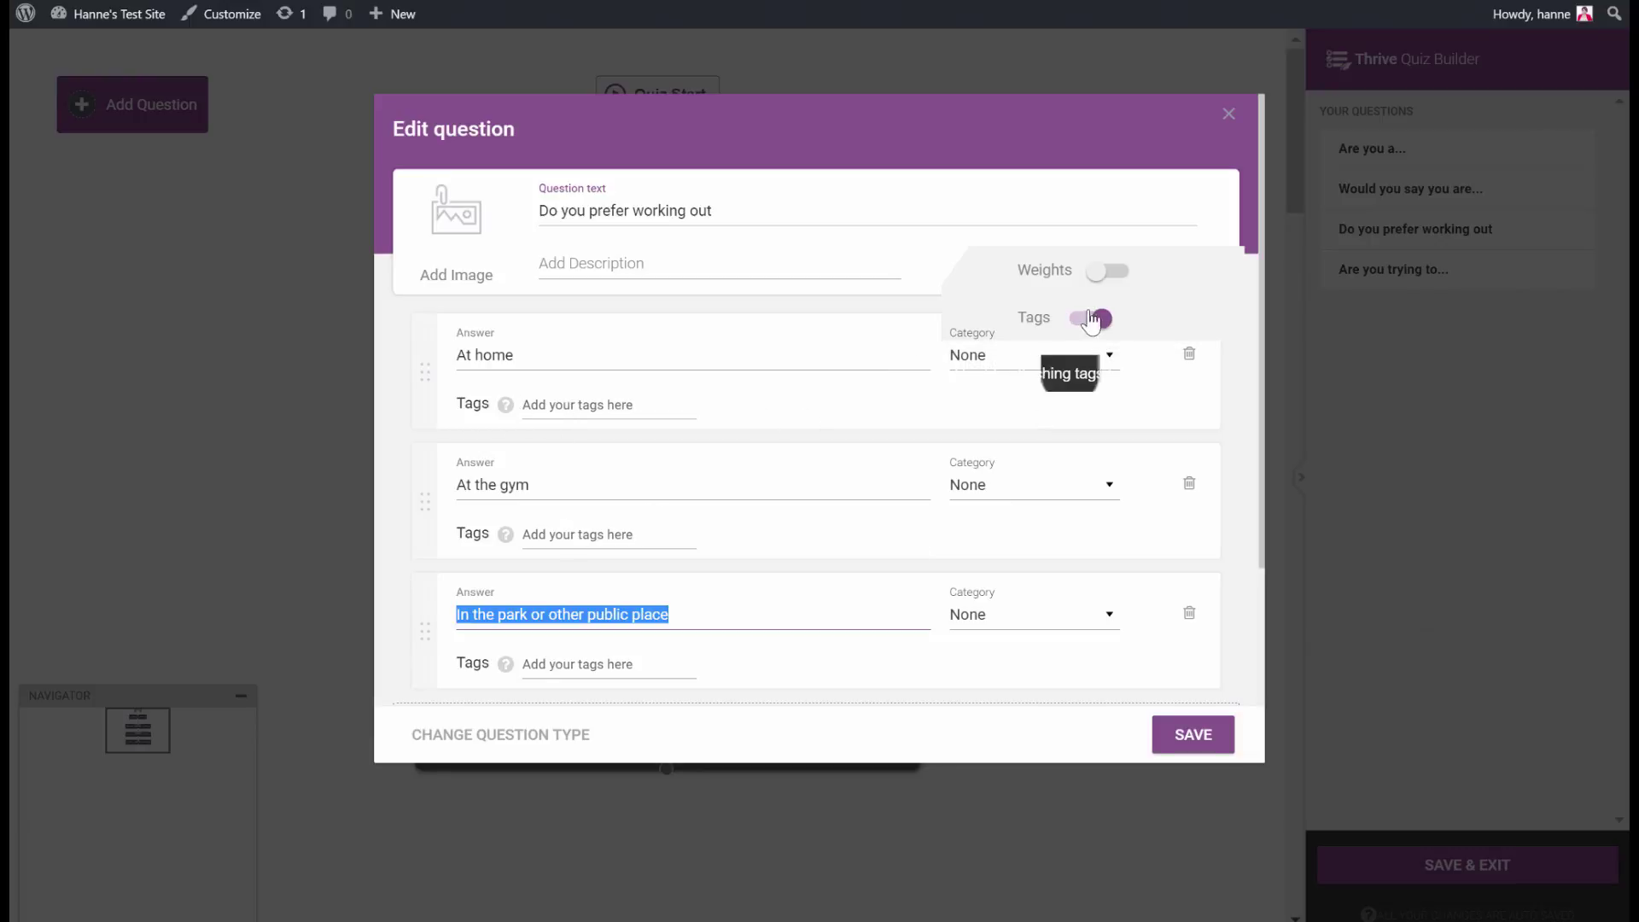
pyautogui.click(1180, 300)
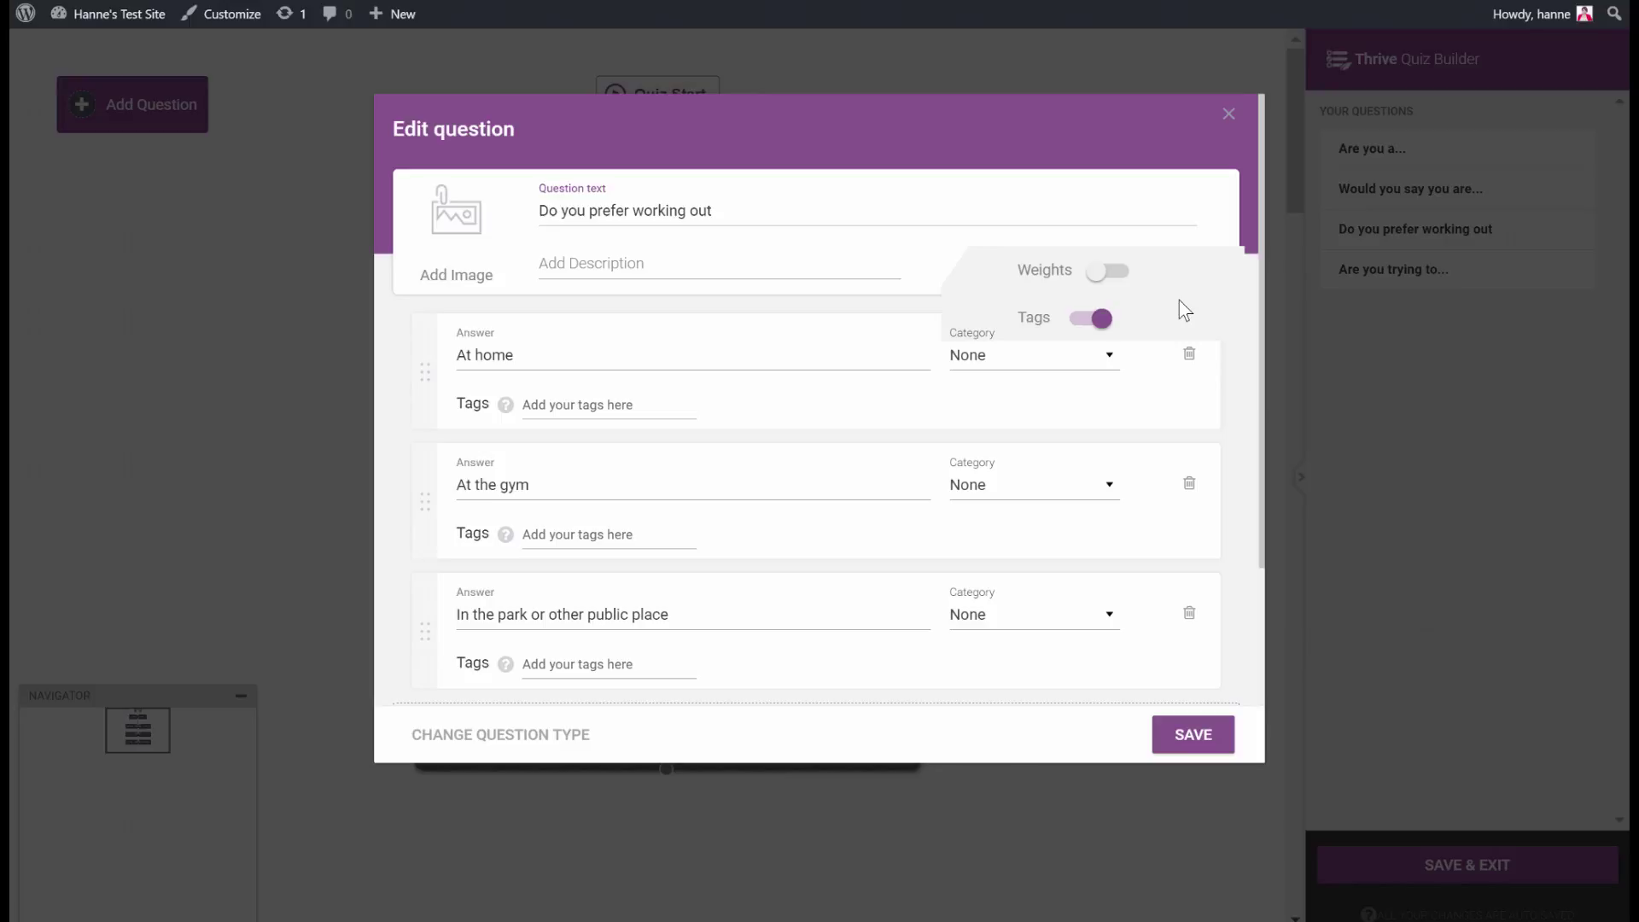
pyautogui.click(649, 404)
pyautogui.write('ex home')
pyautogui.click(574, 531)
pyautogui.write('ex gym')
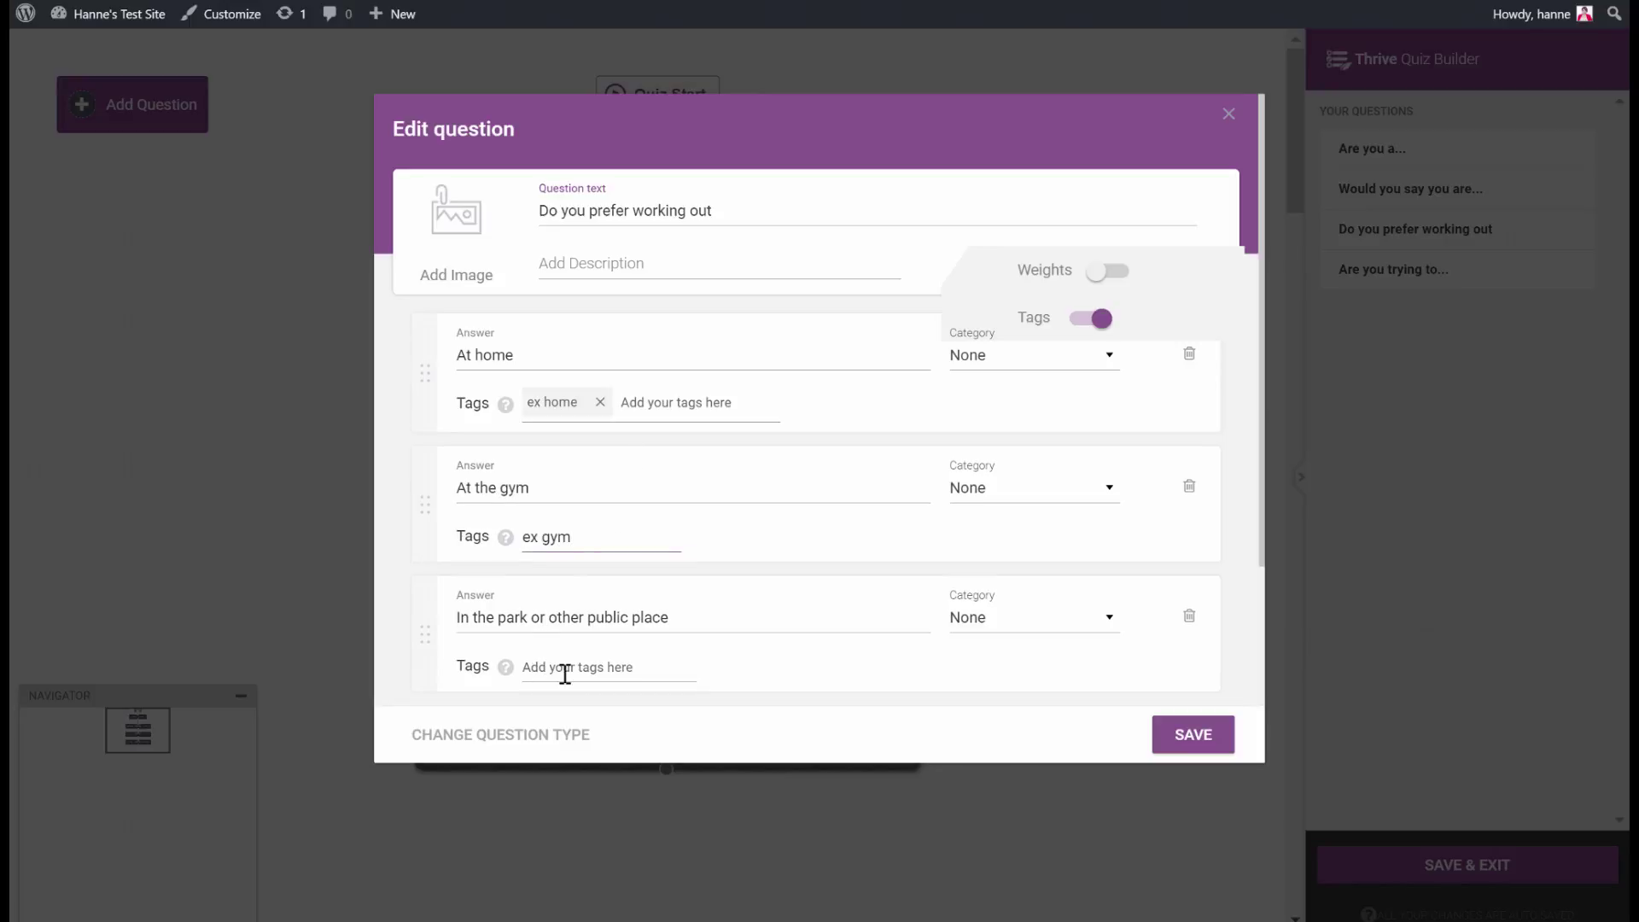
pyautogui.click(564, 673)
pyautogui.write('ex public')
pyautogui.press('Return')
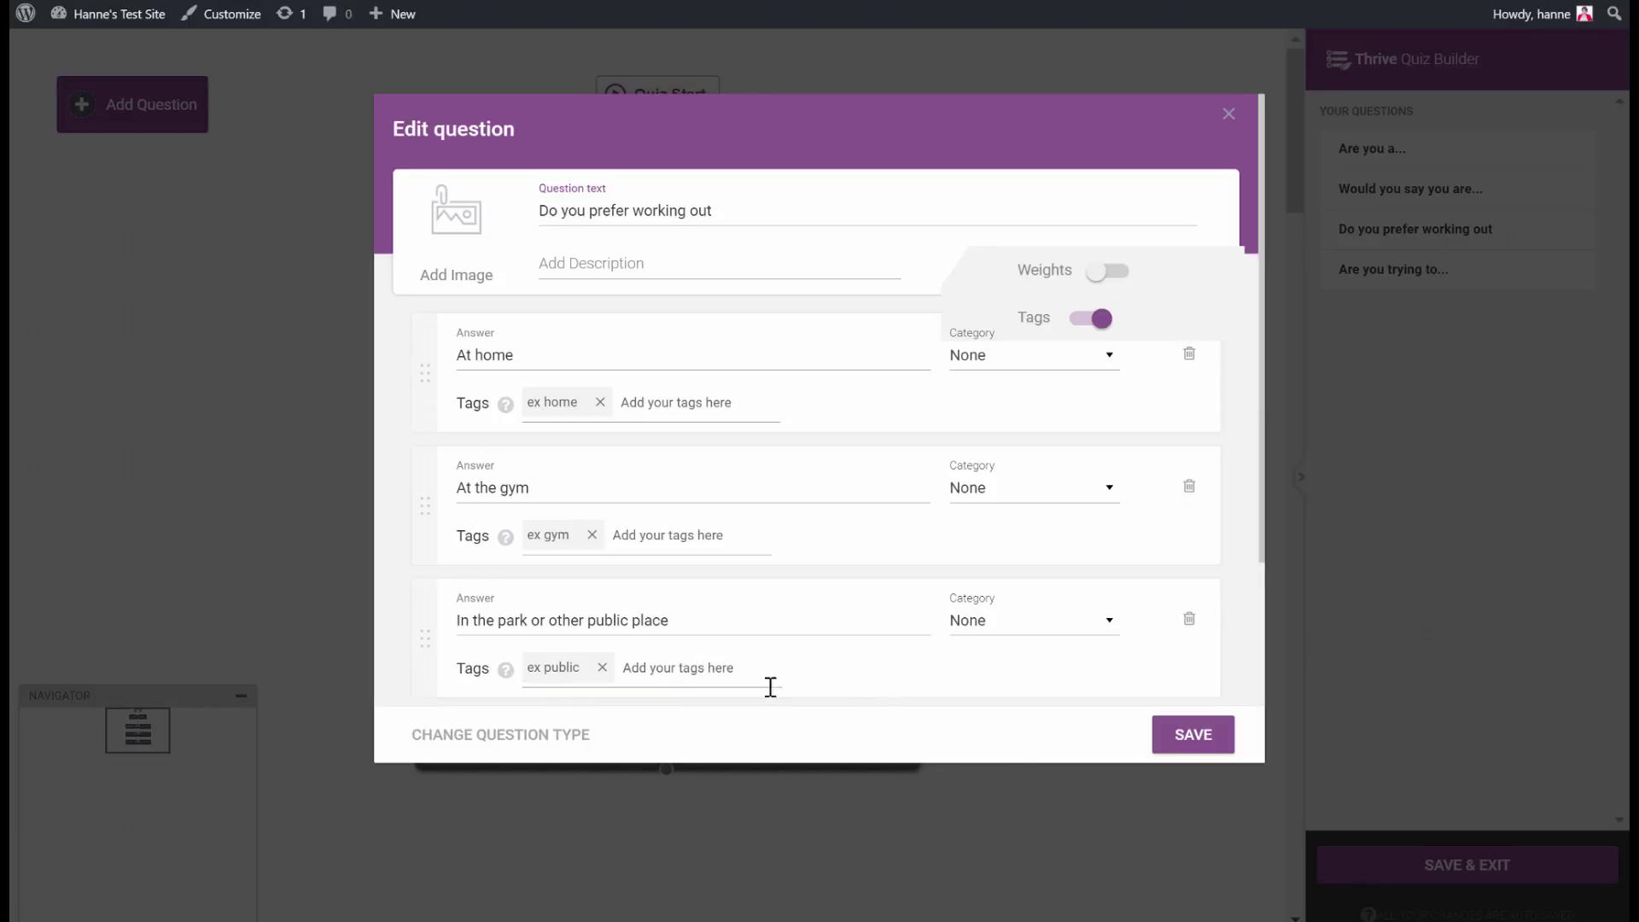
pyautogui.click(1193, 741)
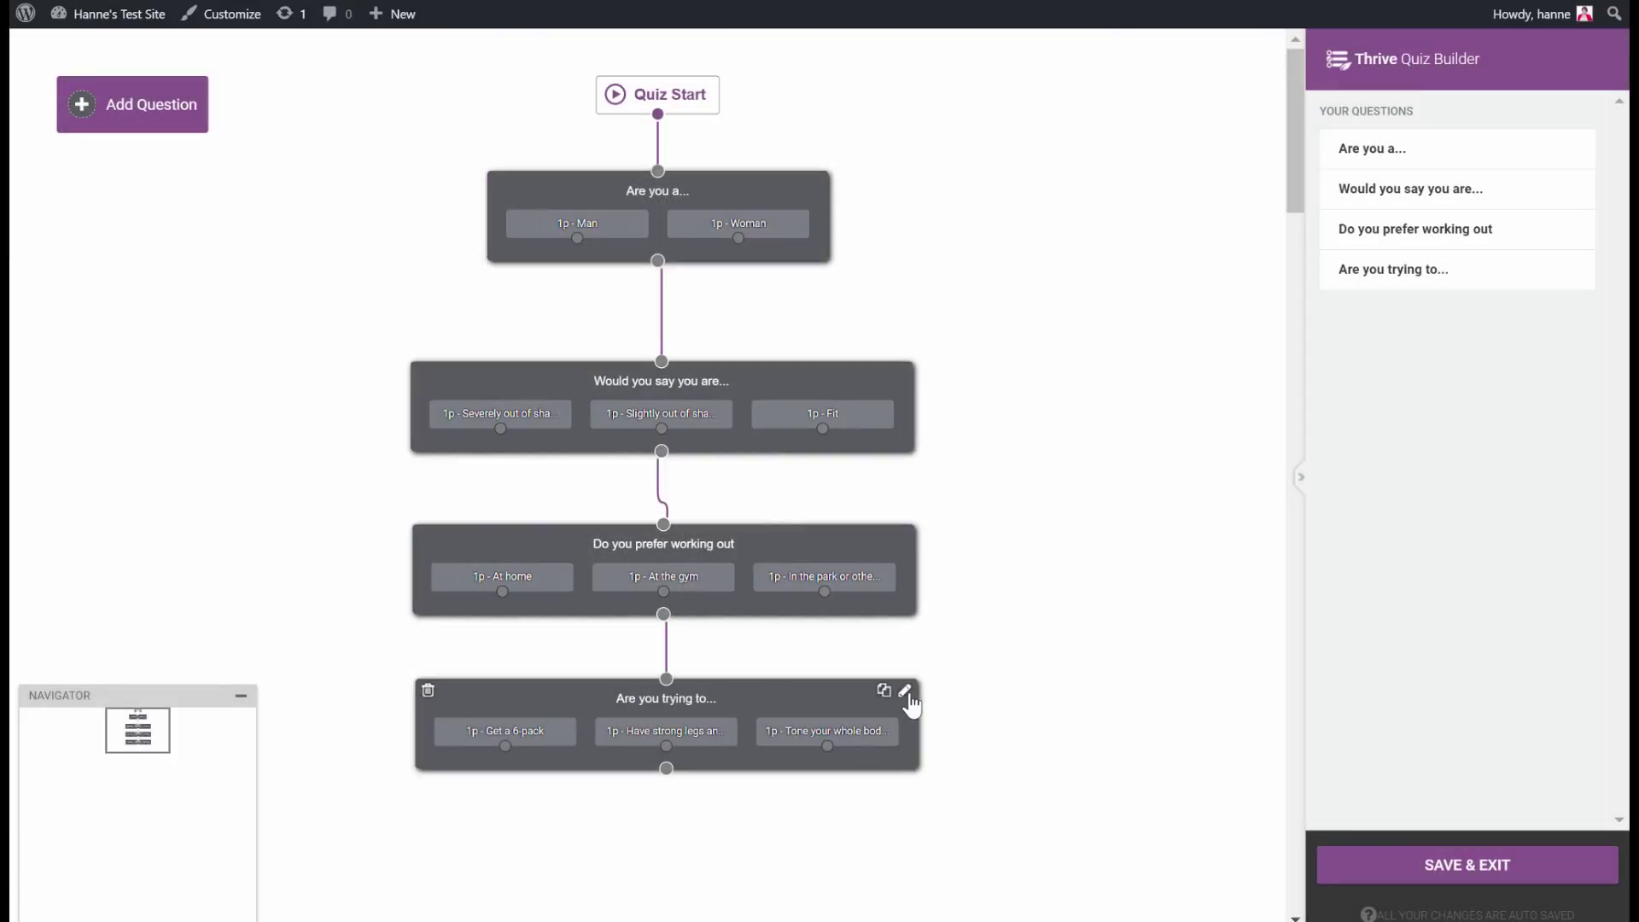
pyautogui.click(904, 692)
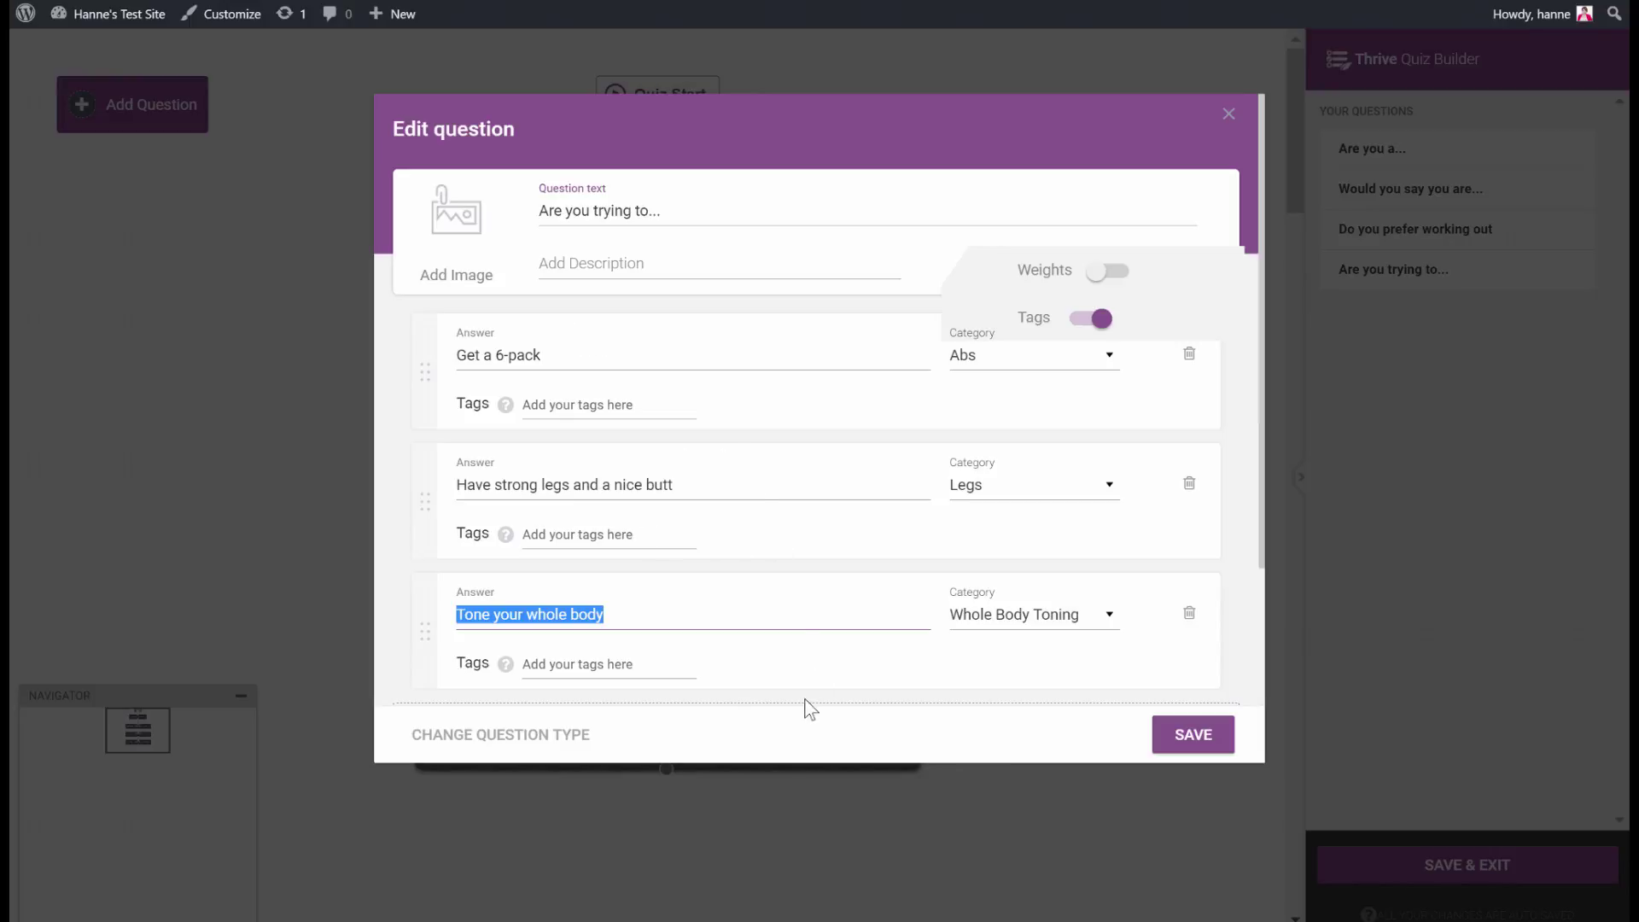
pyautogui.click(580, 633)
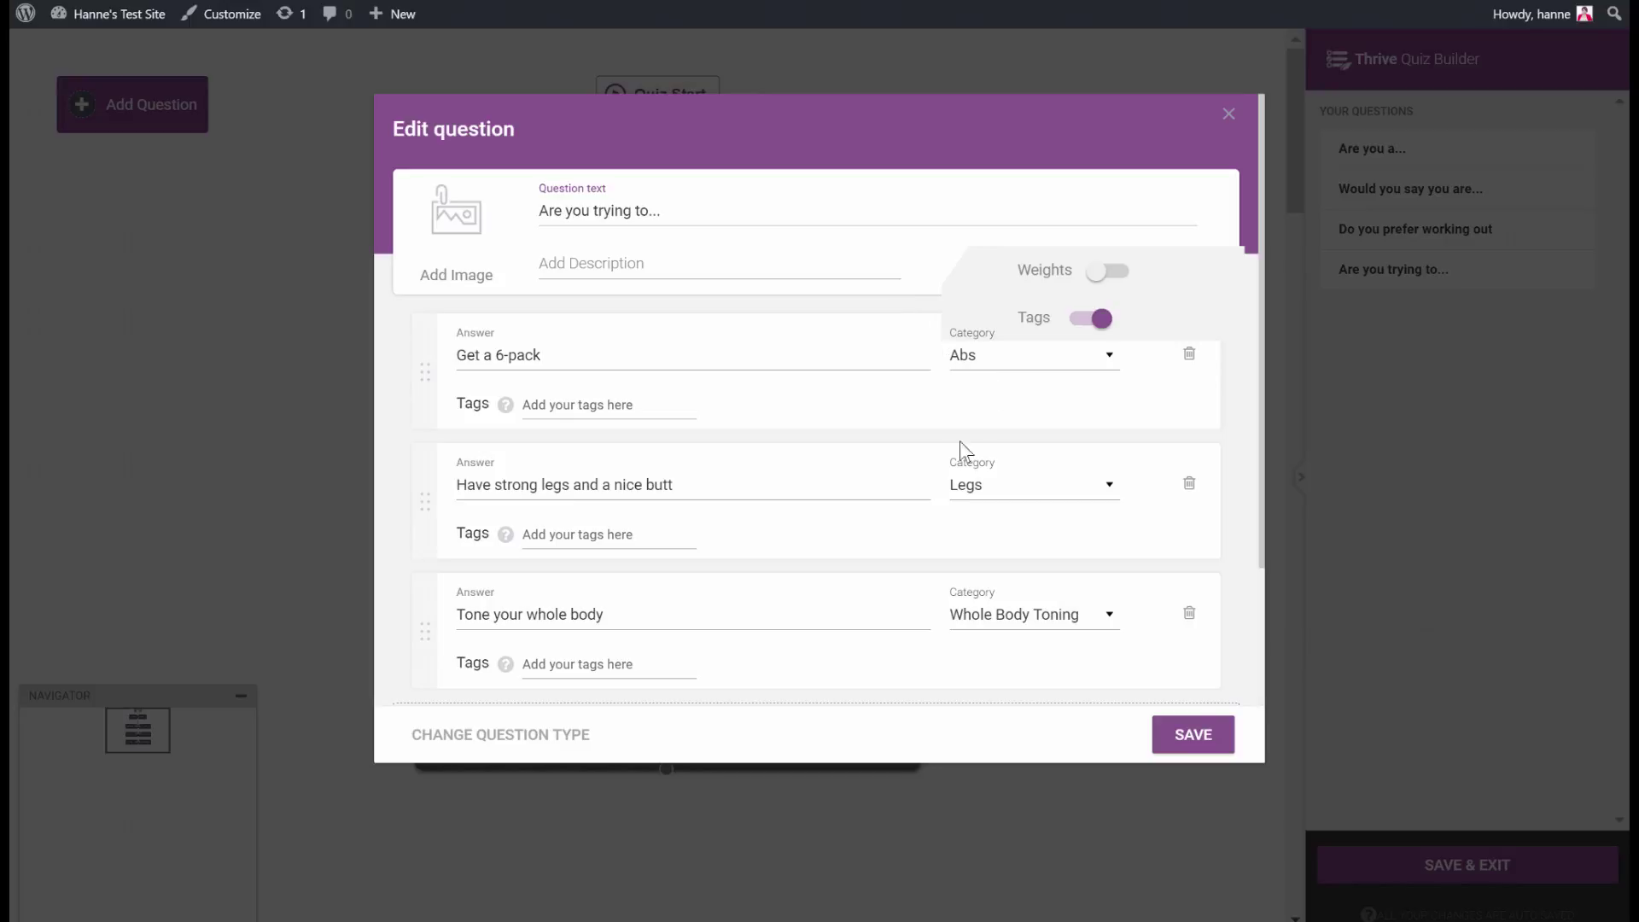
pyautogui.click(1195, 741)
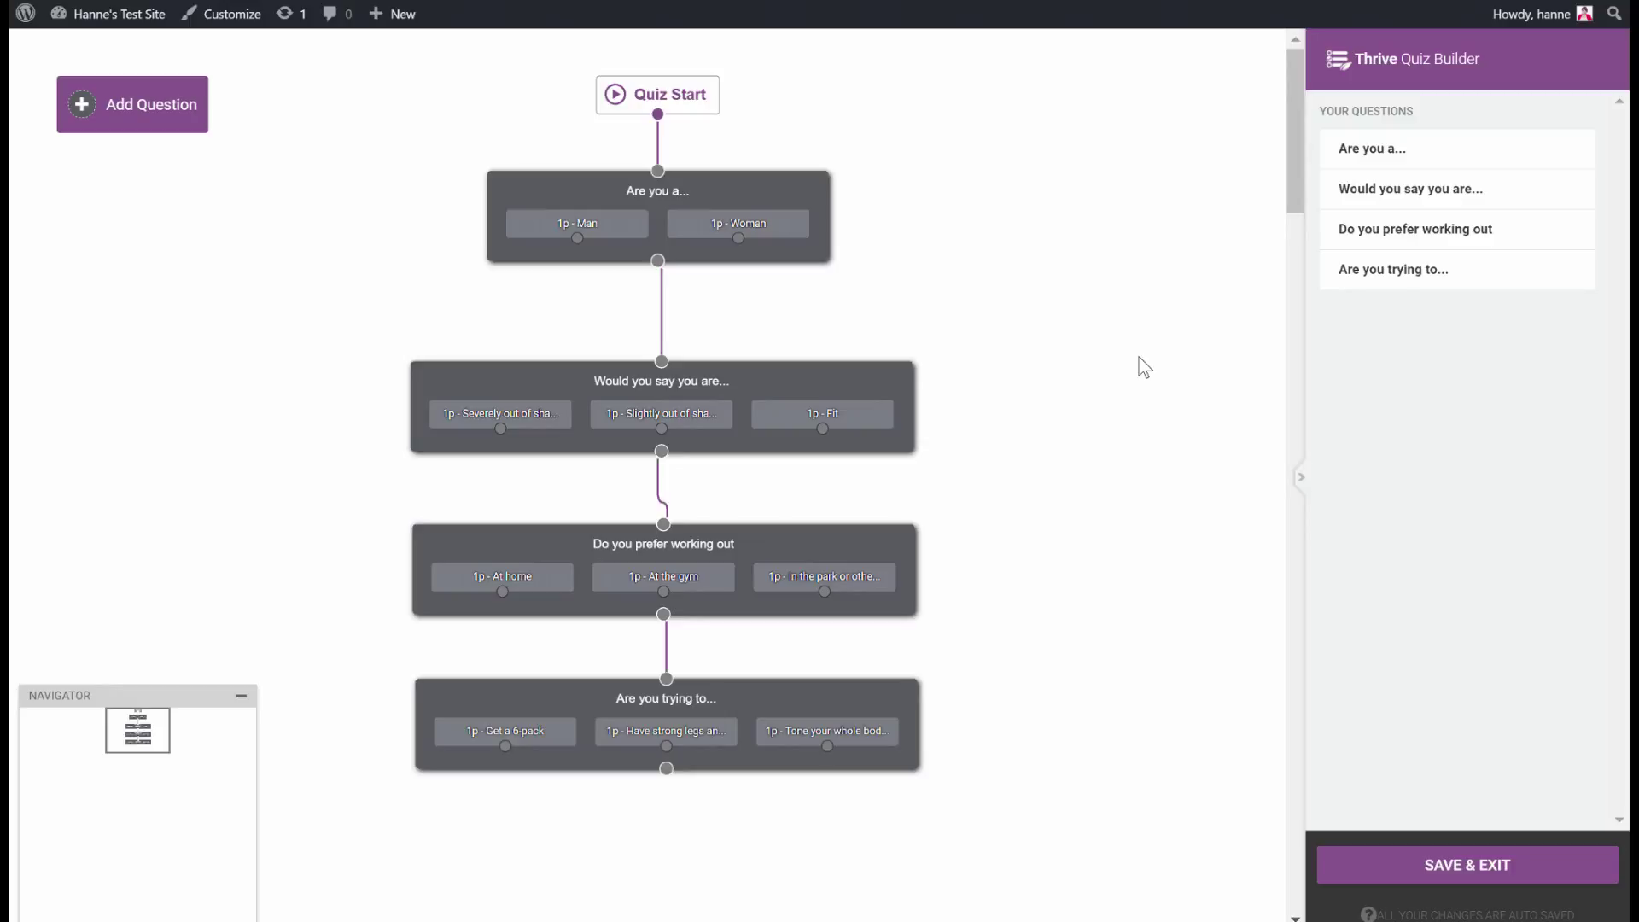
# Save and exit the flow, then open the first Abs results page in the design editor.
pyautogui.click(1496, 872)
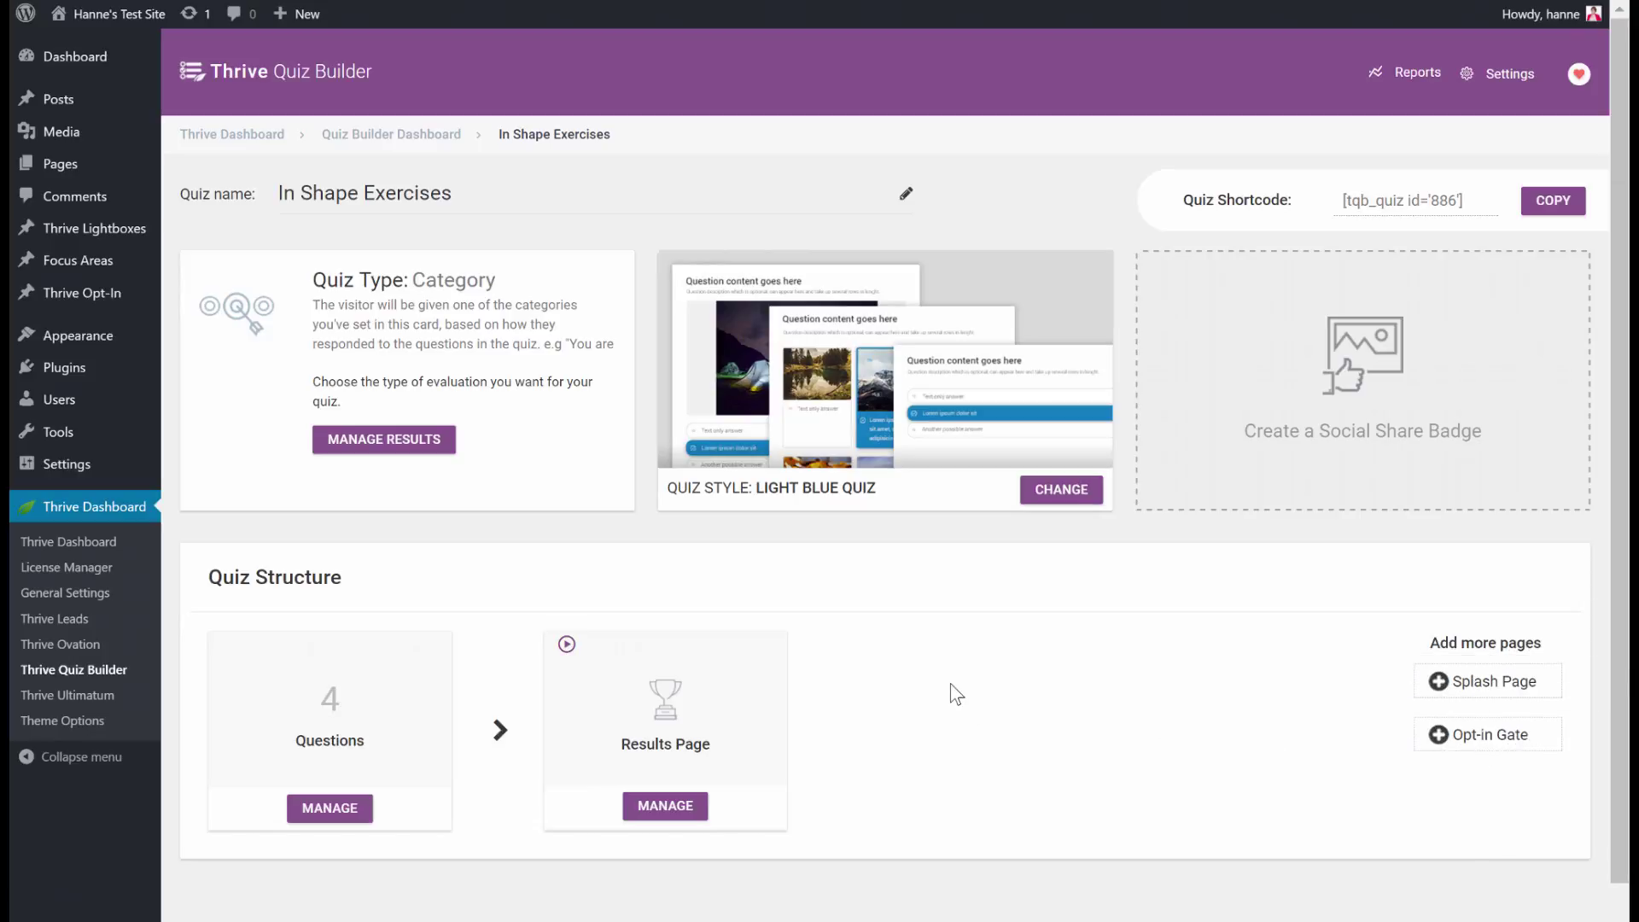
pyautogui.click(665, 806)
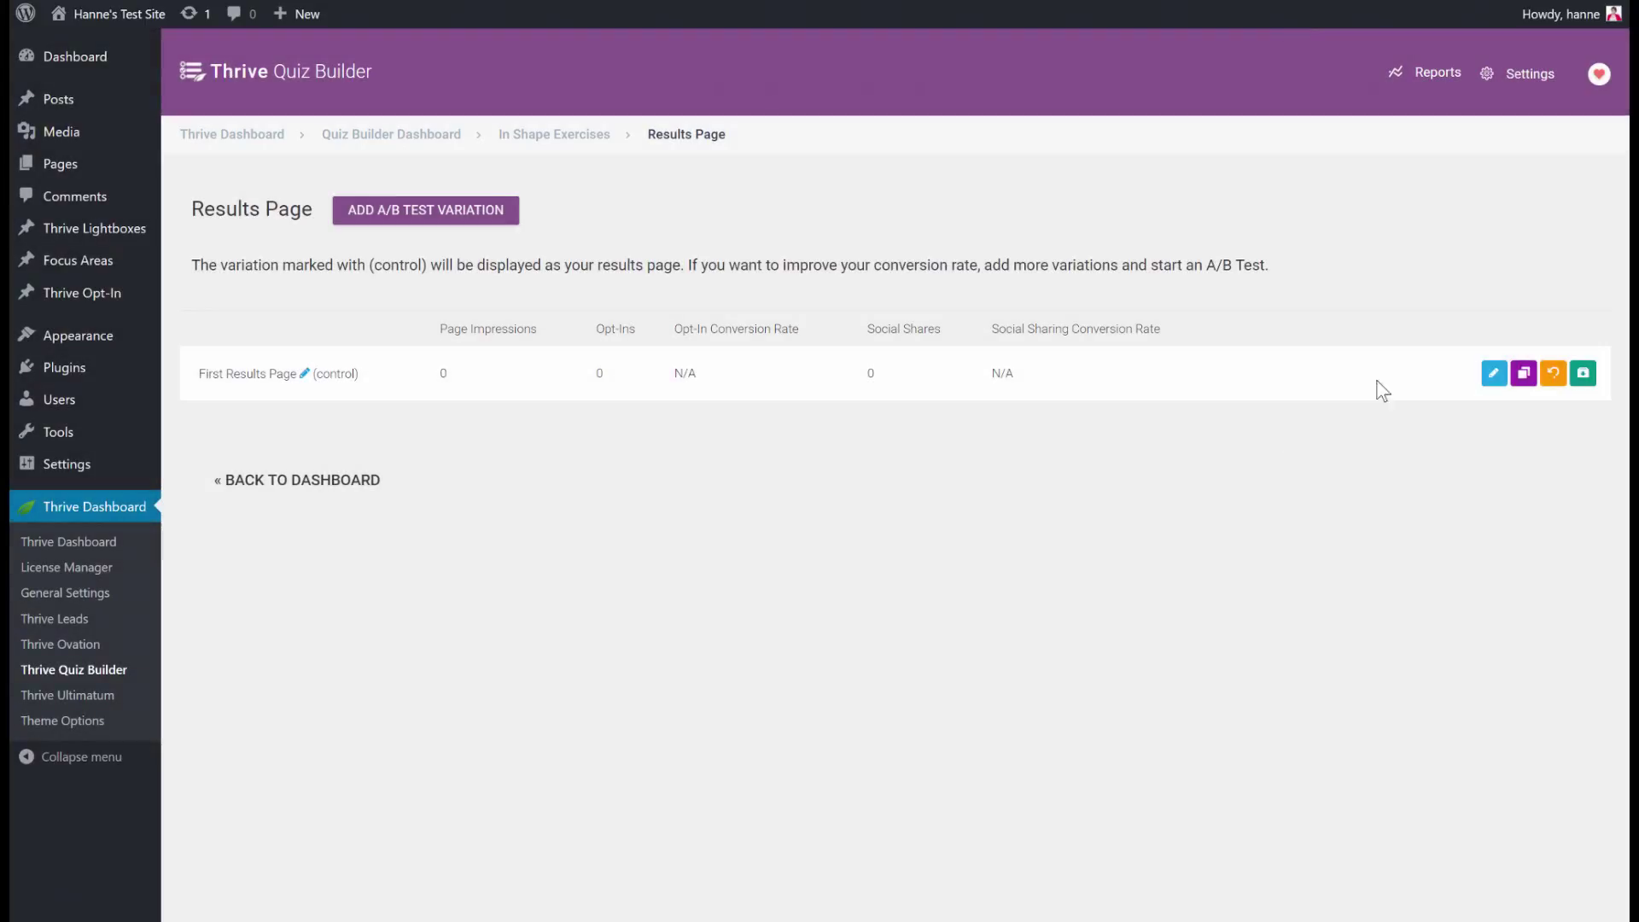
pyautogui.click(1494, 376)
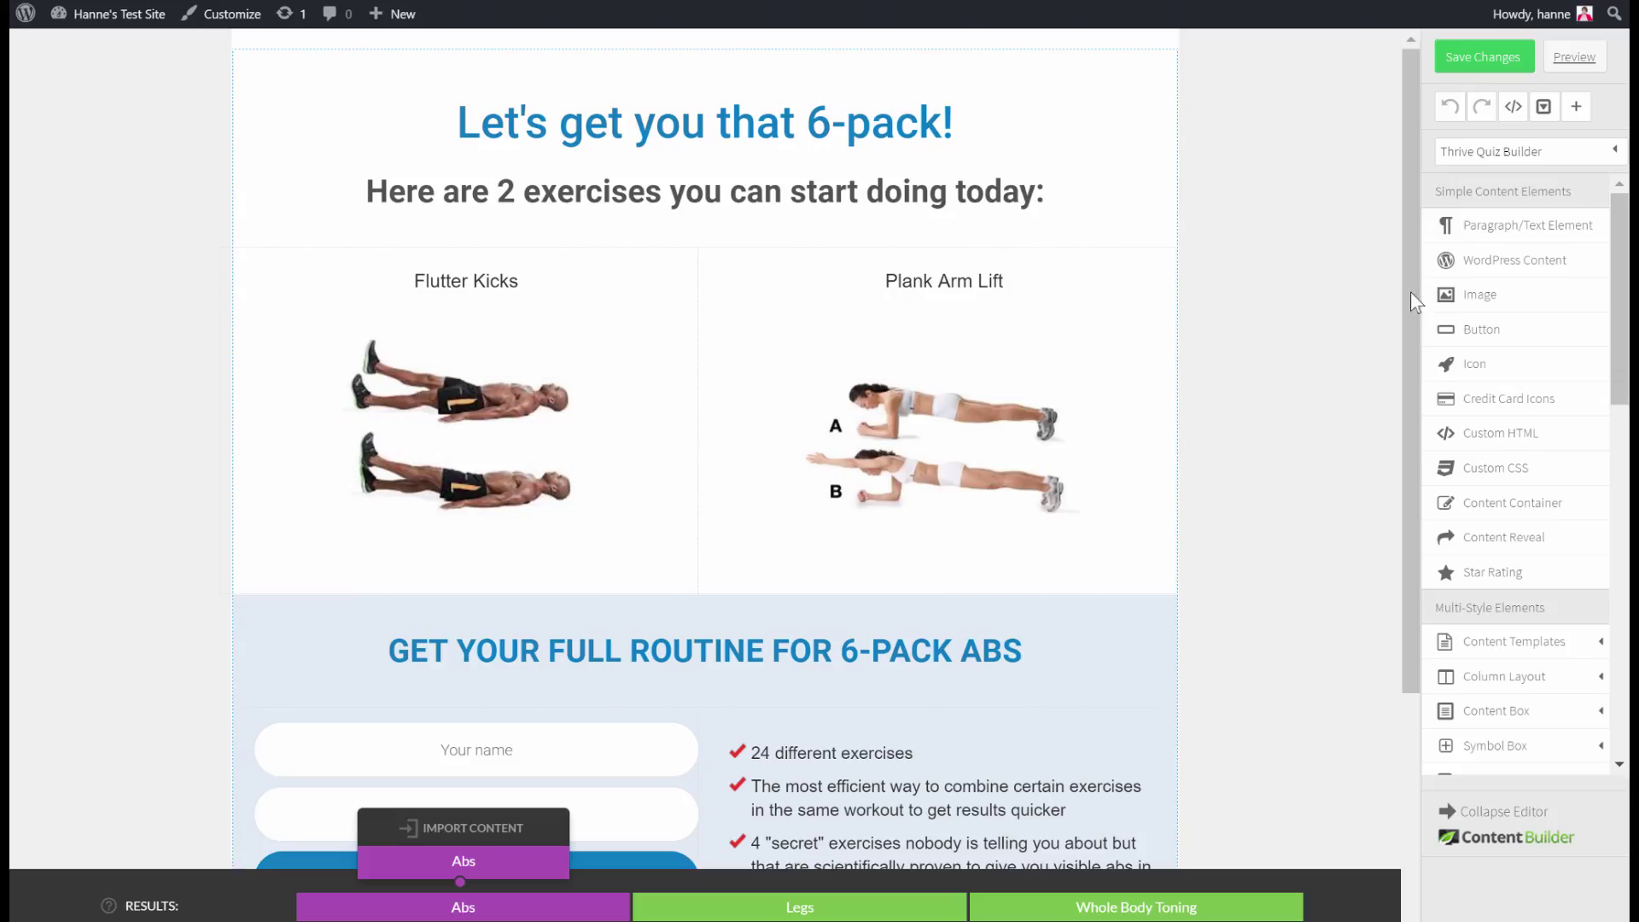
# Scroll to the Abs result page's opt-in form and open its lead generation settings.
pyautogui.scroll(-3, 1502, 342)
pyautogui.scroll(-8, 1625, 653)
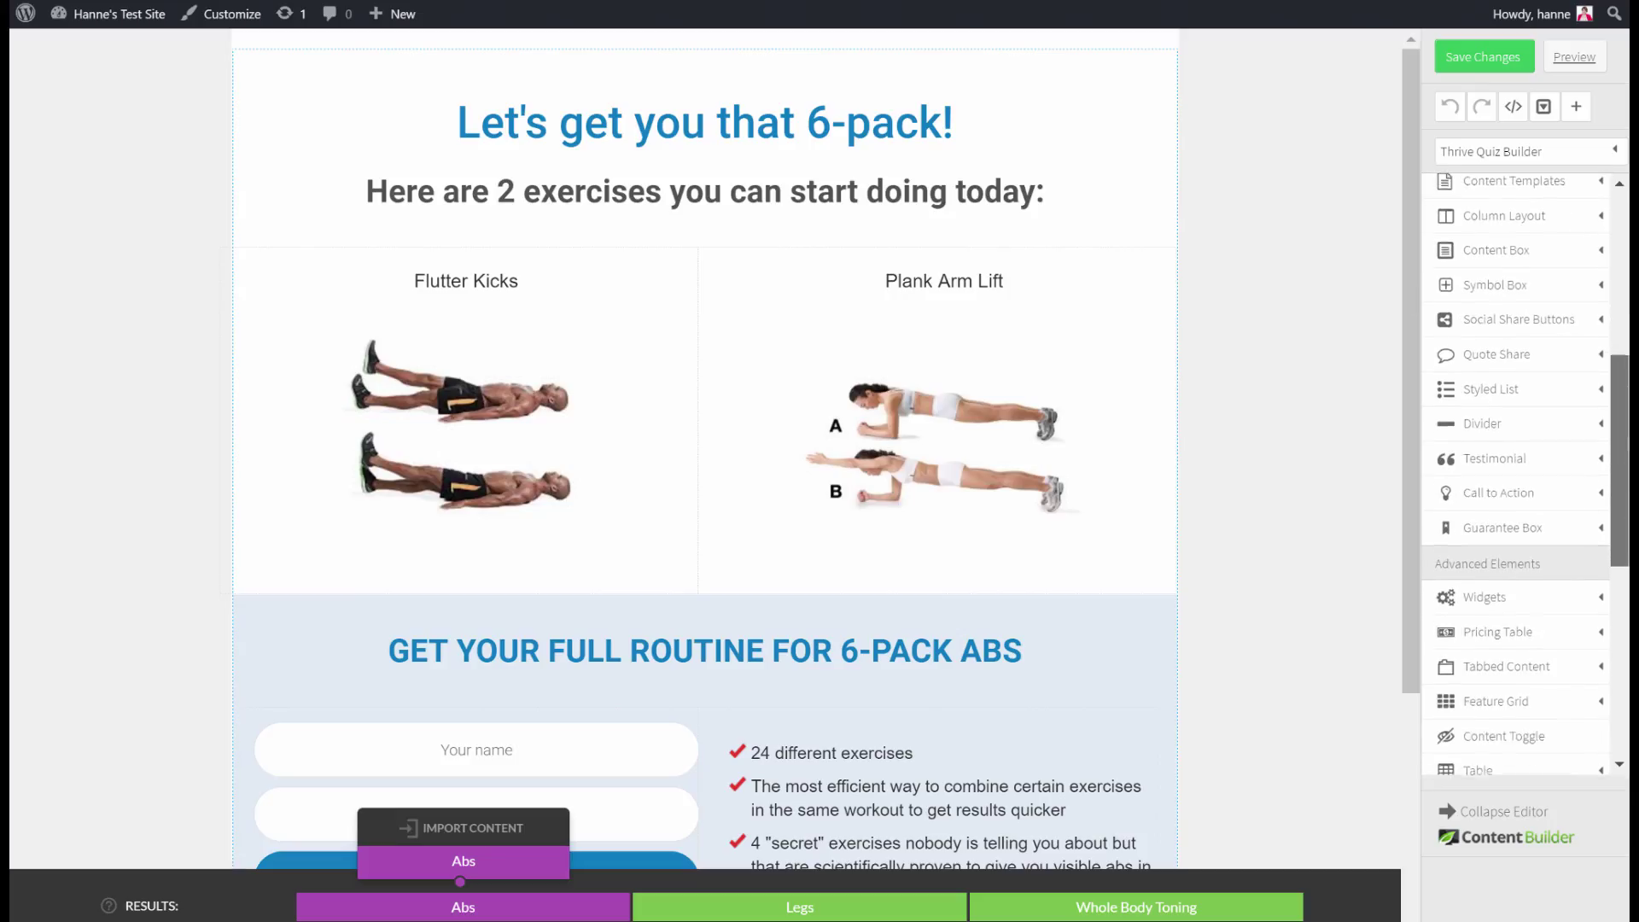
pyautogui.click(1527, 548)
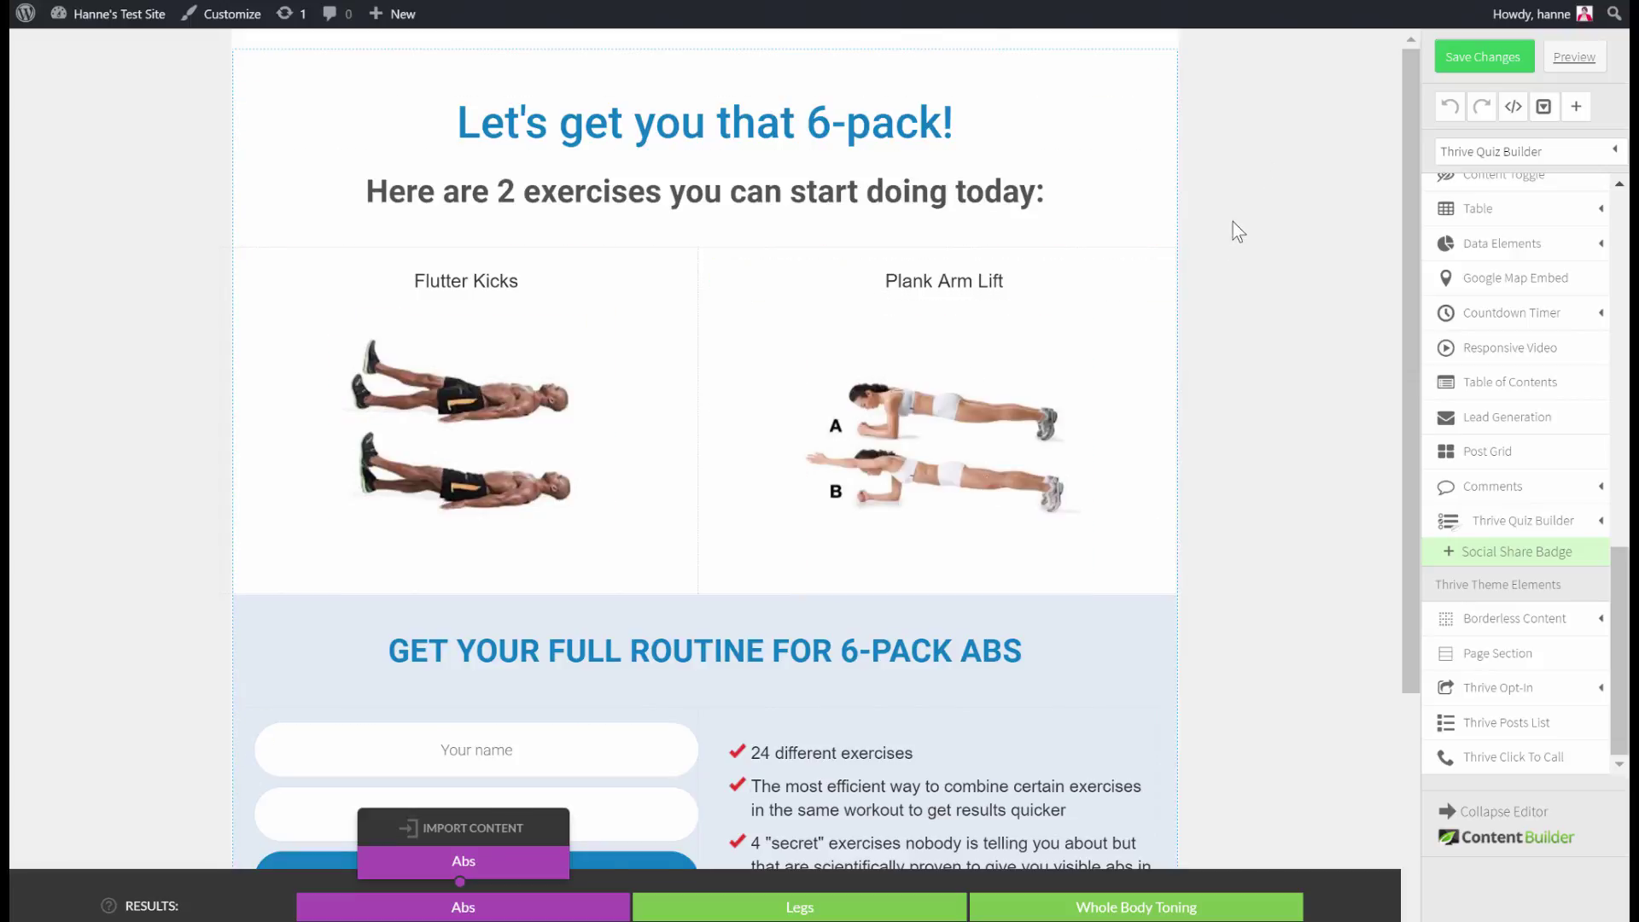
pyautogui.scroll(-4, 1230, 220)
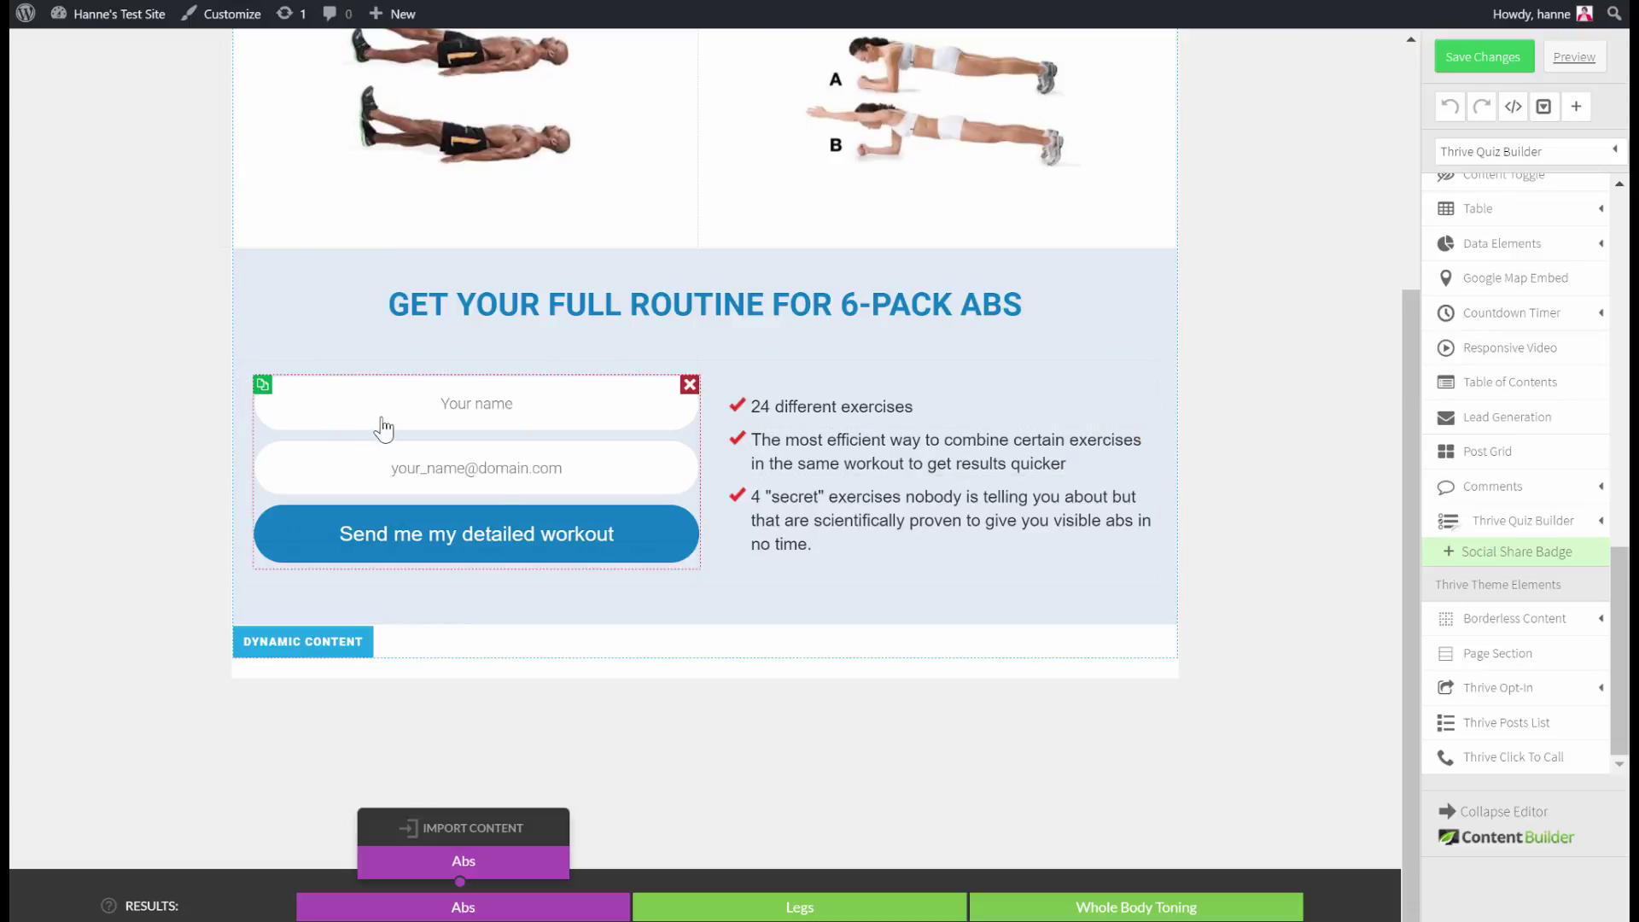
pyautogui.click(412, 440)
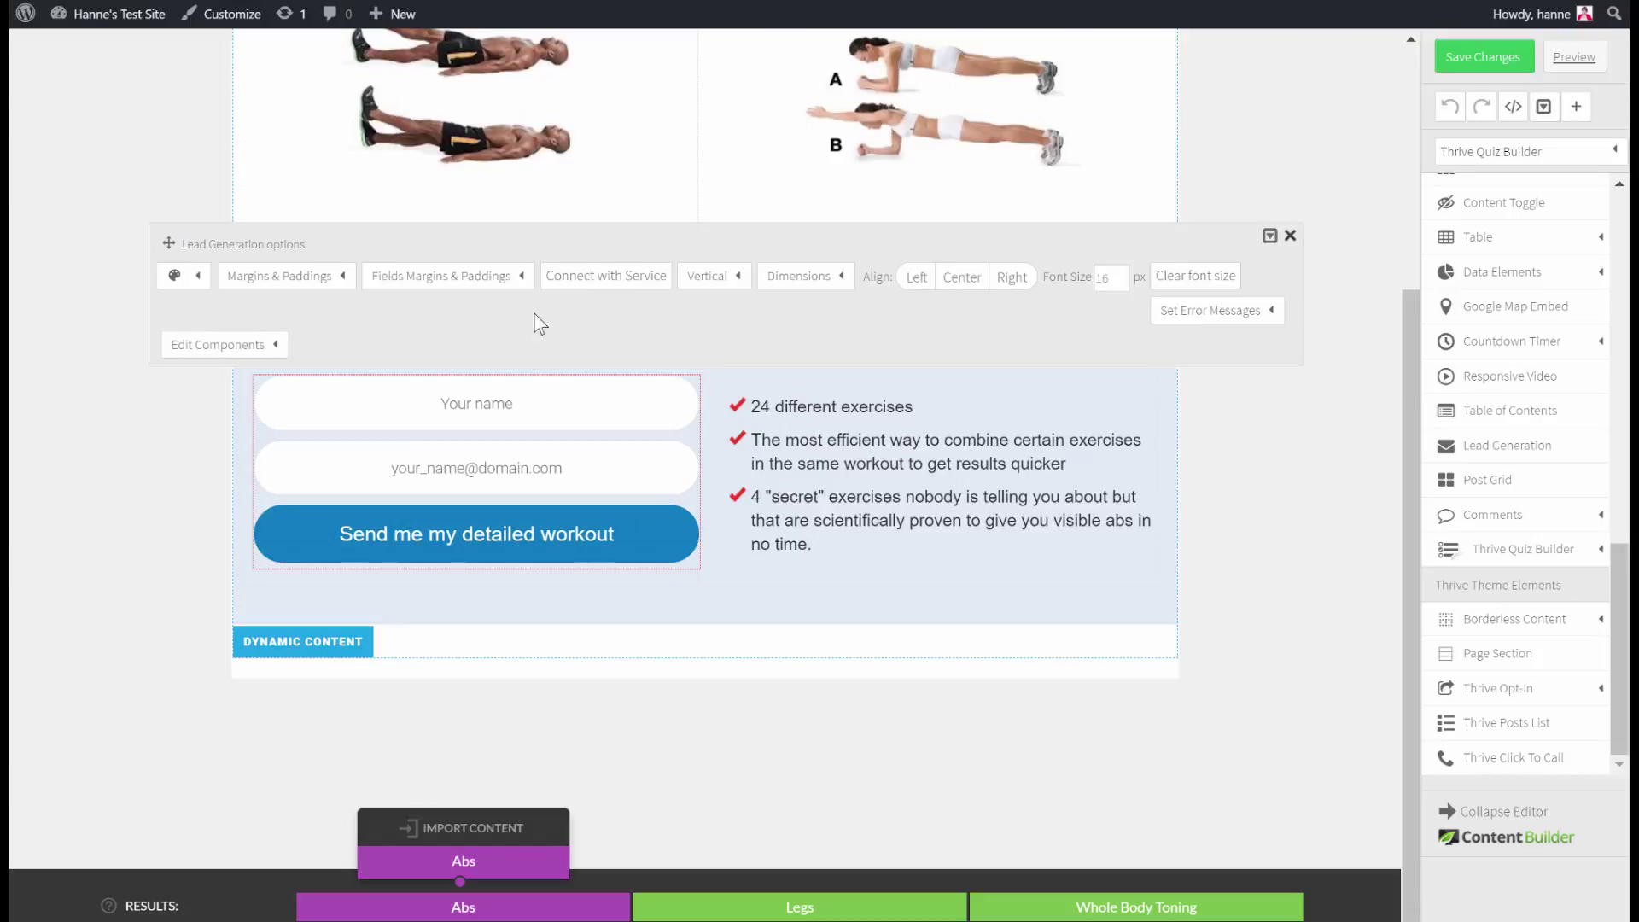
# Start a new API service connection for the opt-in form.
pyautogui.click(607, 275)
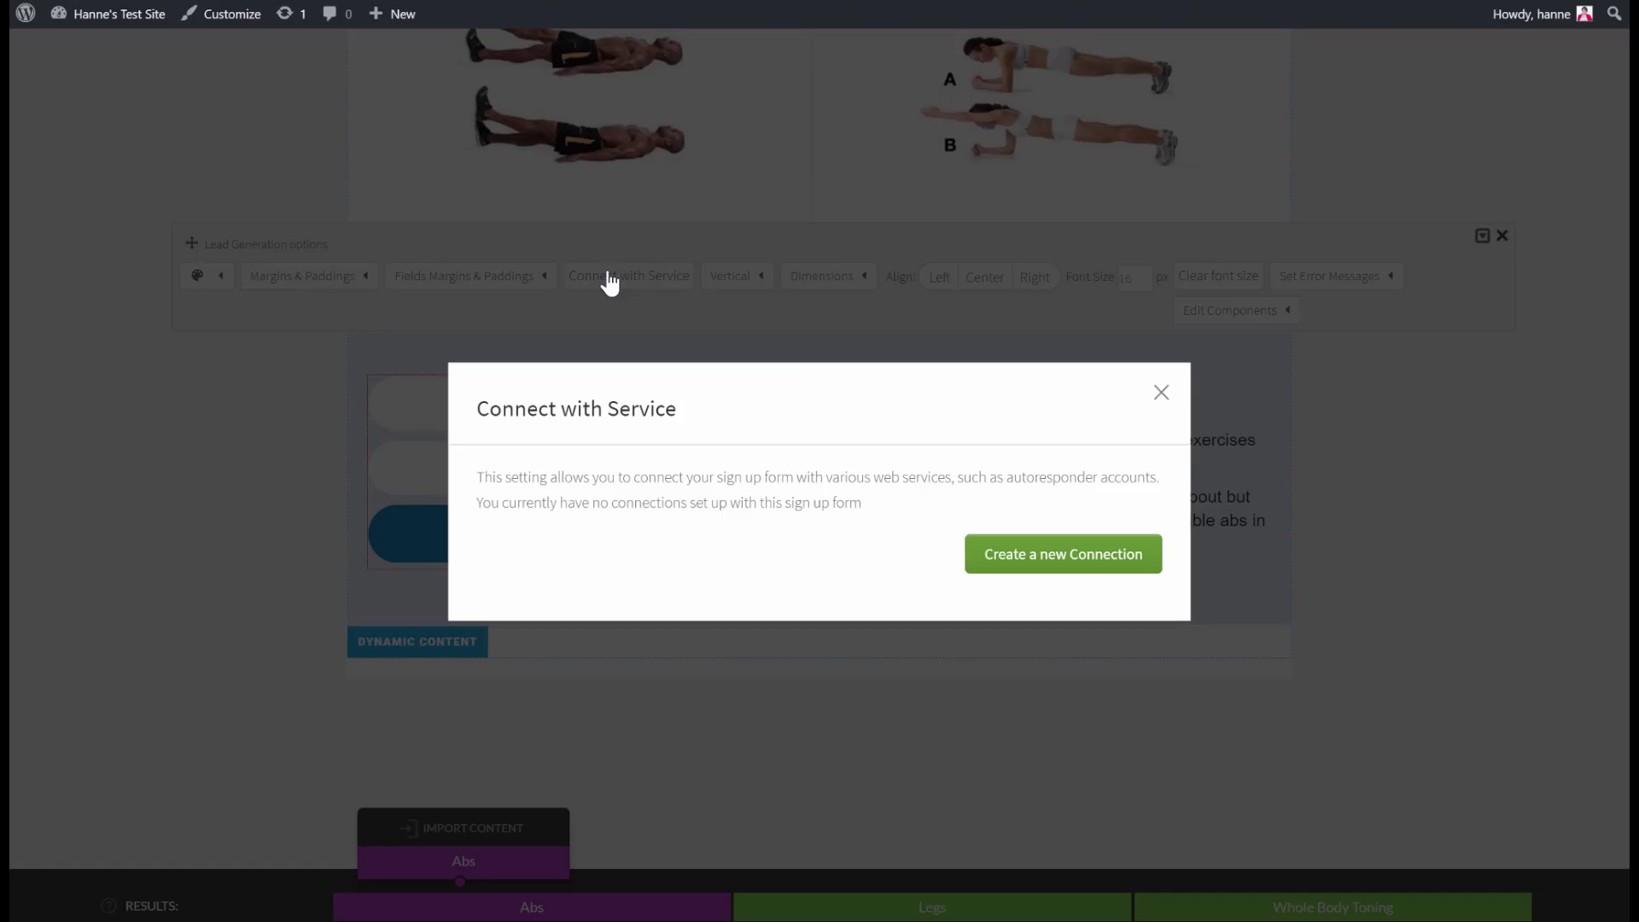
pyautogui.click(1024, 550)
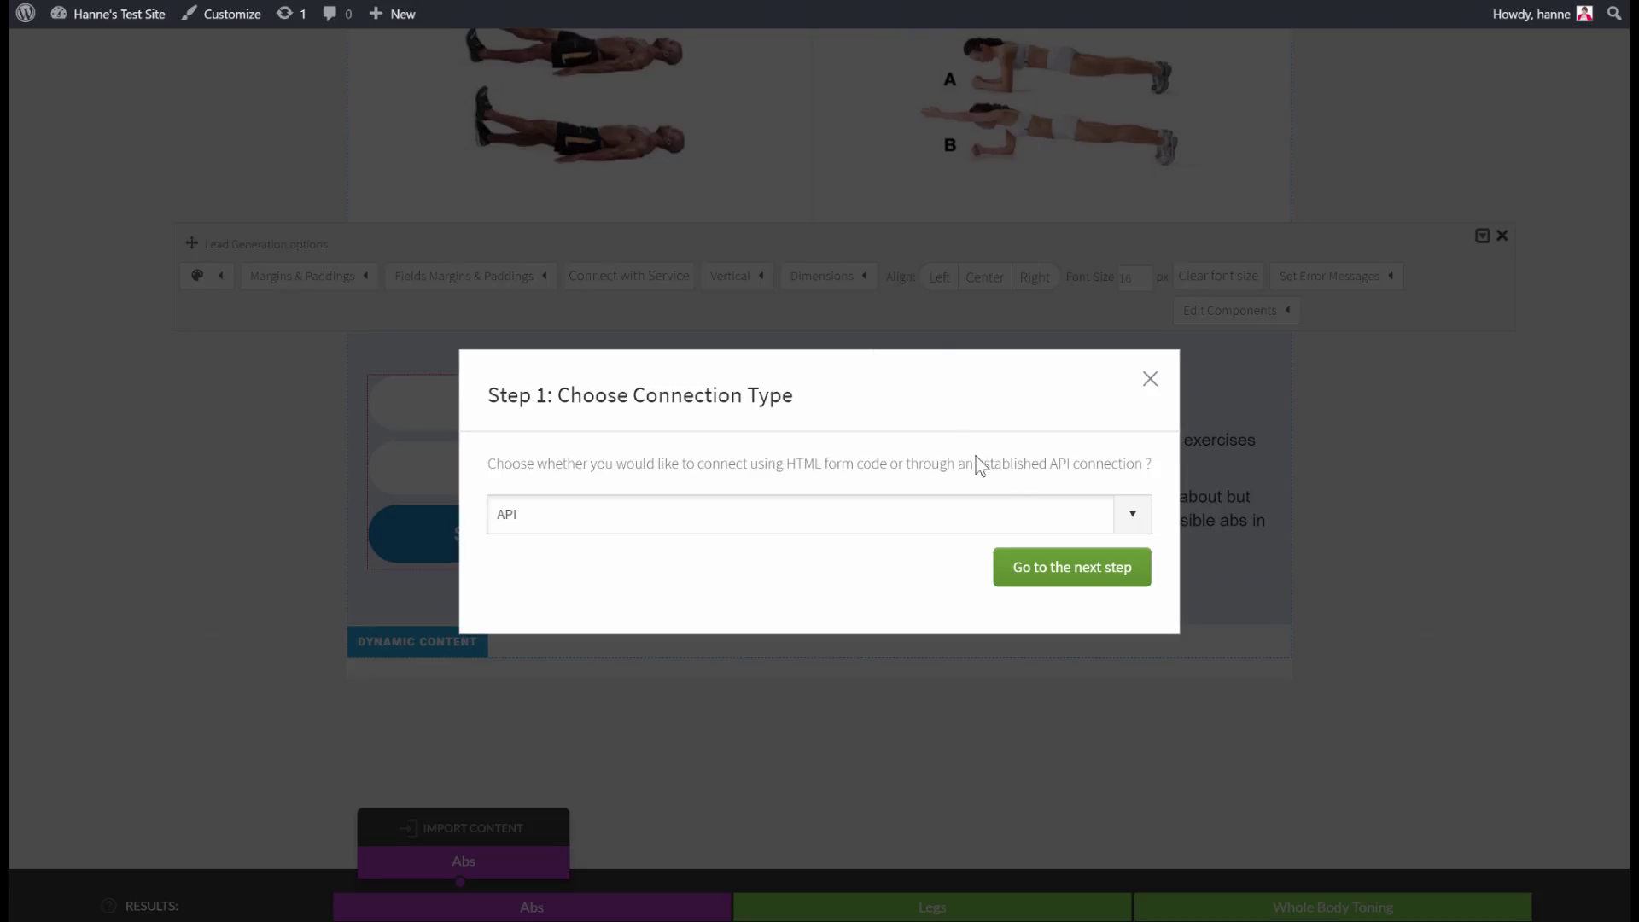
pyautogui.click(1090, 572)
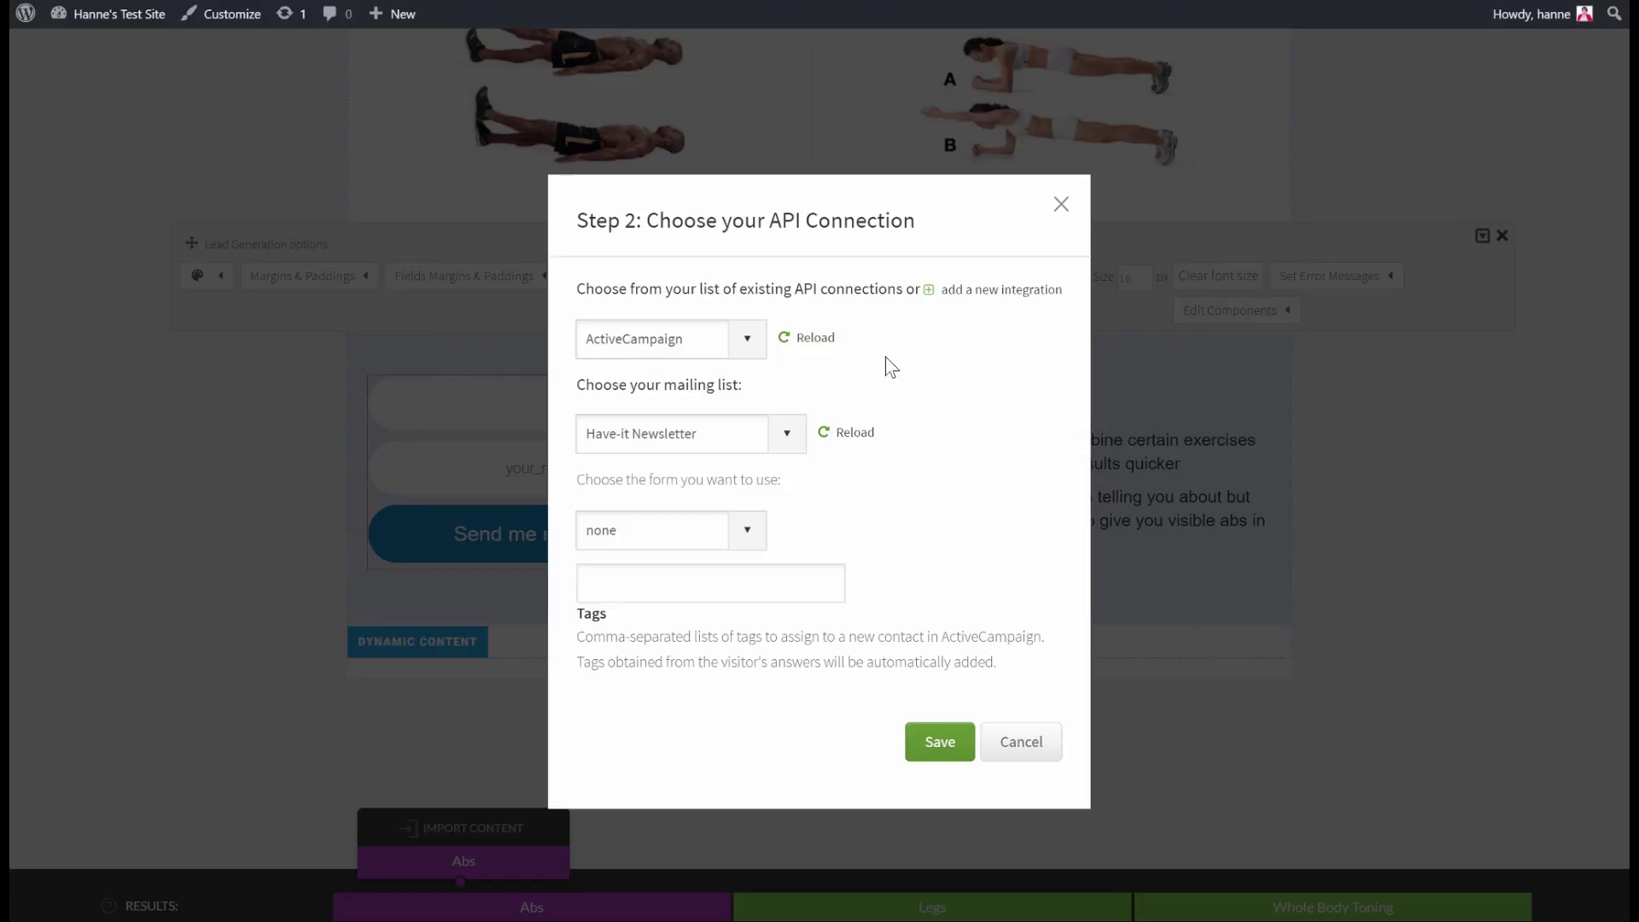
# Choose the ActiveCampaign Test List, add the tag 'abs', and save the connection.
pyautogui.click(785, 435)
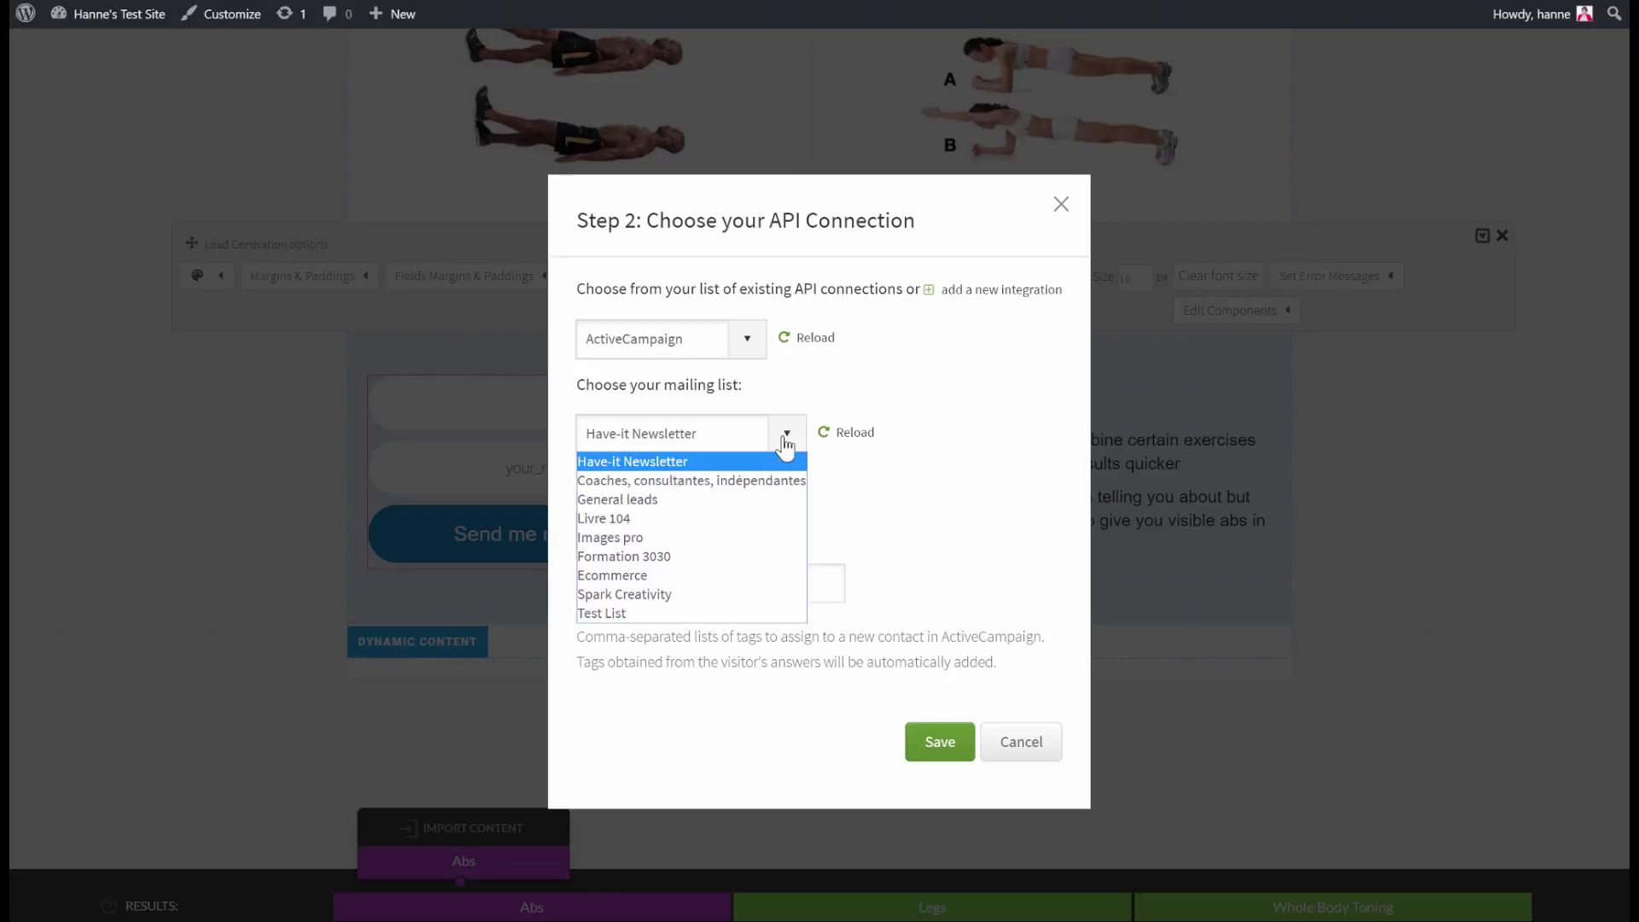
pyautogui.click(740, 612)
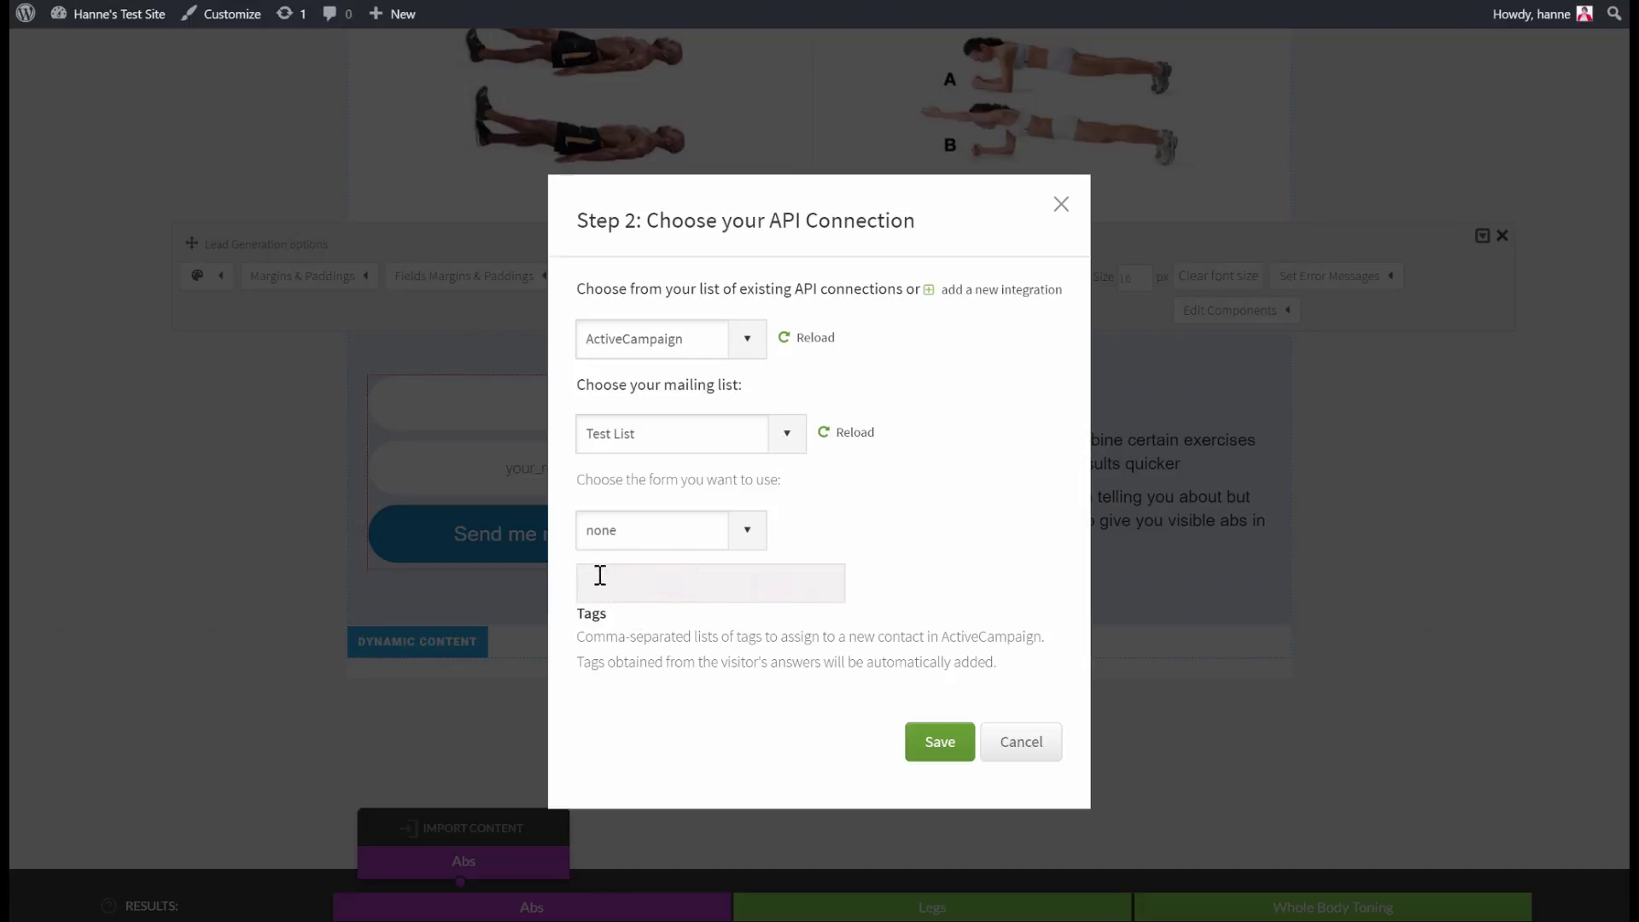
pyautogui.click(707, 584)
pyautogui.write('abs')
pyautogui.click(1014, 542)
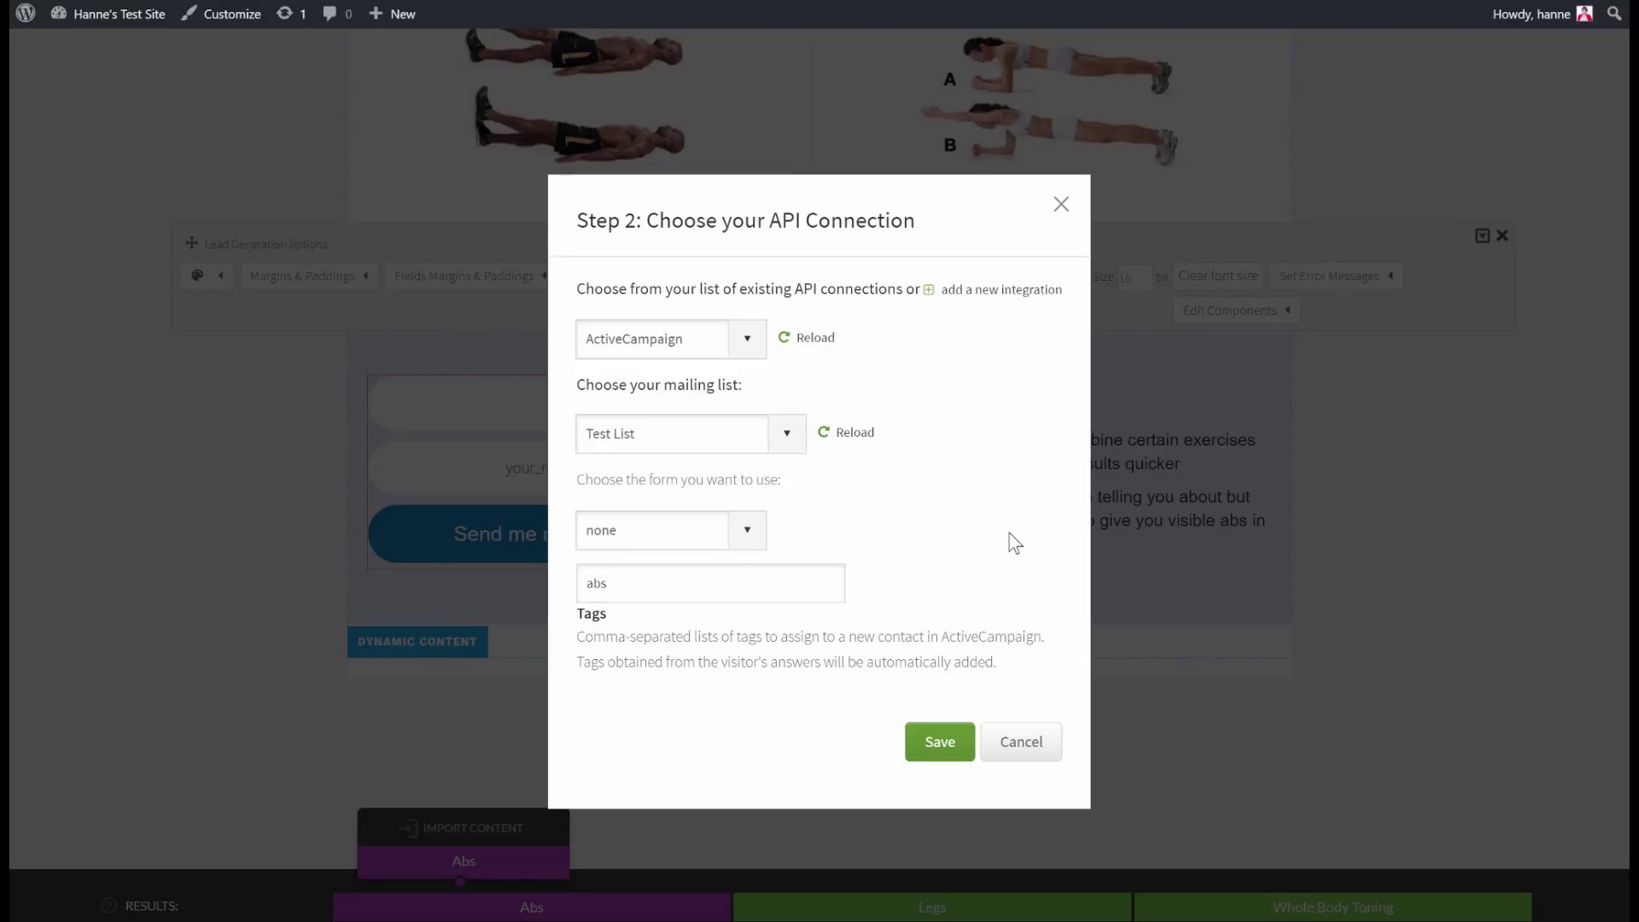
pyautogui.click(939, 743)
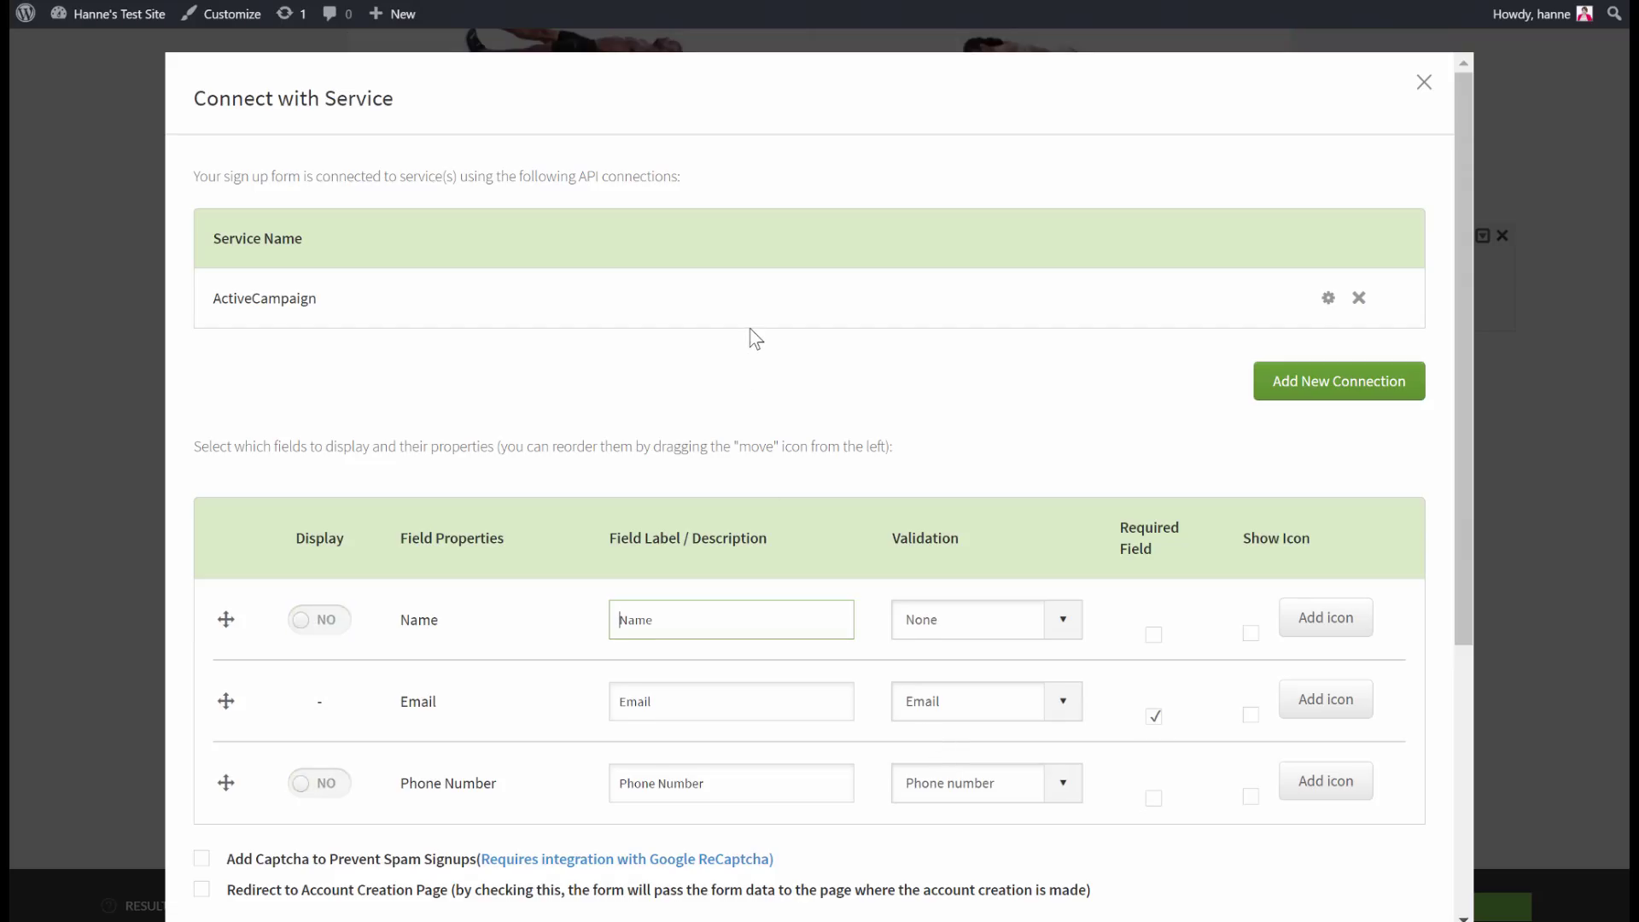
# Show the Name field on the form as a required field and save the settings.
pyautogui.scroll(-3, 749, 333)
pyautogui.click(343, 399)
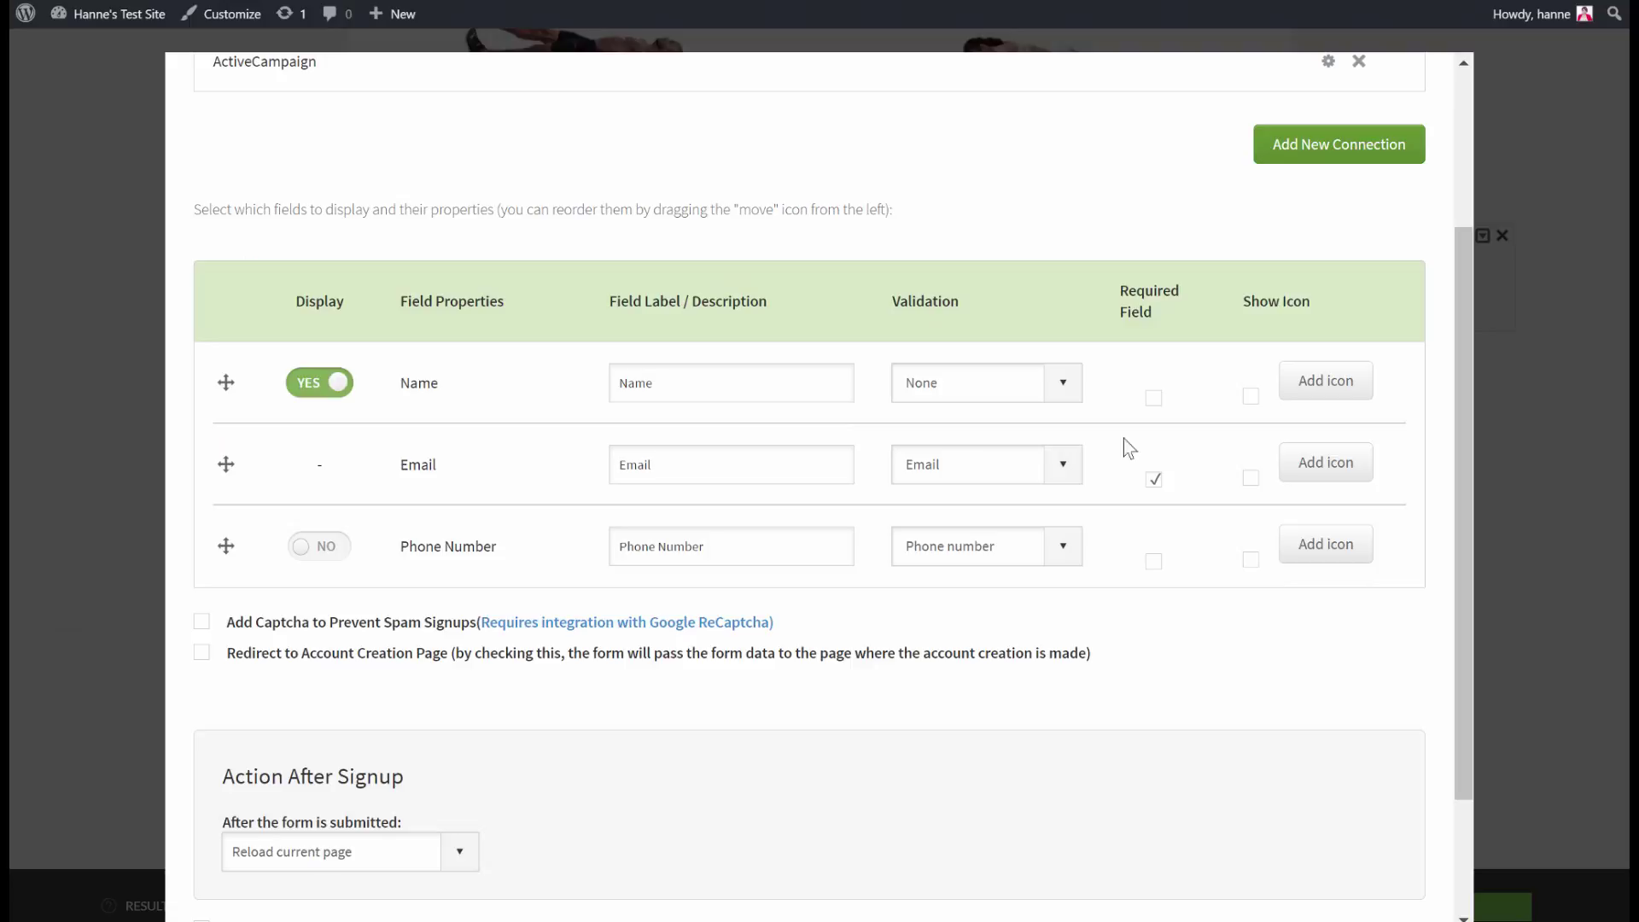
pyautogui.click(1154, 396)
pyautogui.scroll(-1, 401, 399)
pyautogui.scroll(-2, 401, 399)
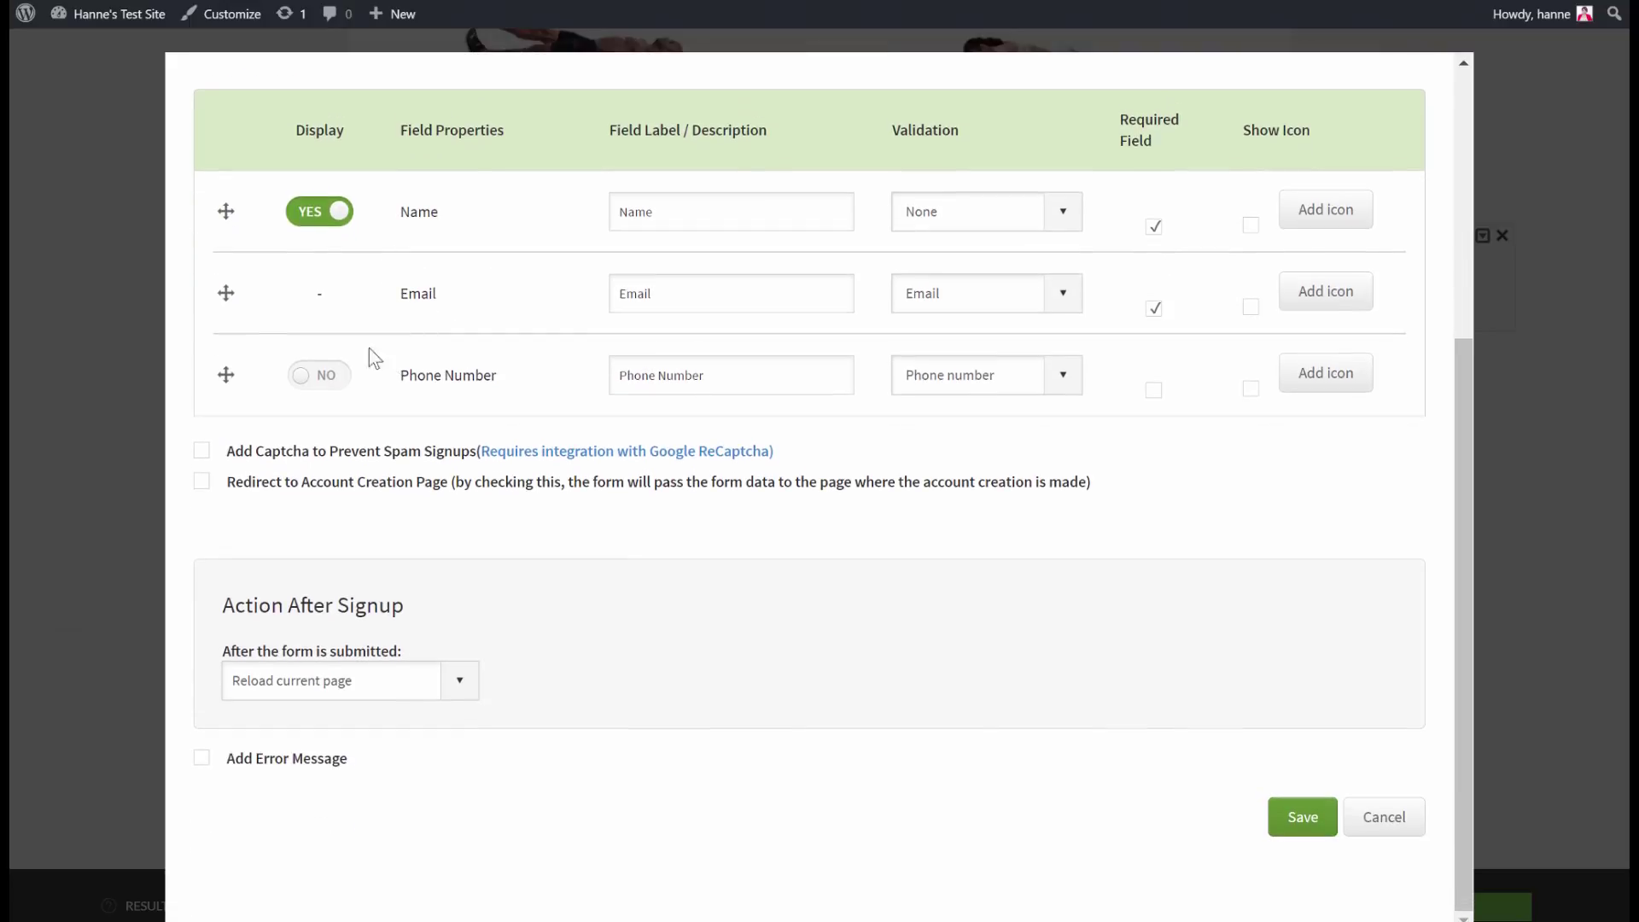
pyautogui.click(1303, 818)
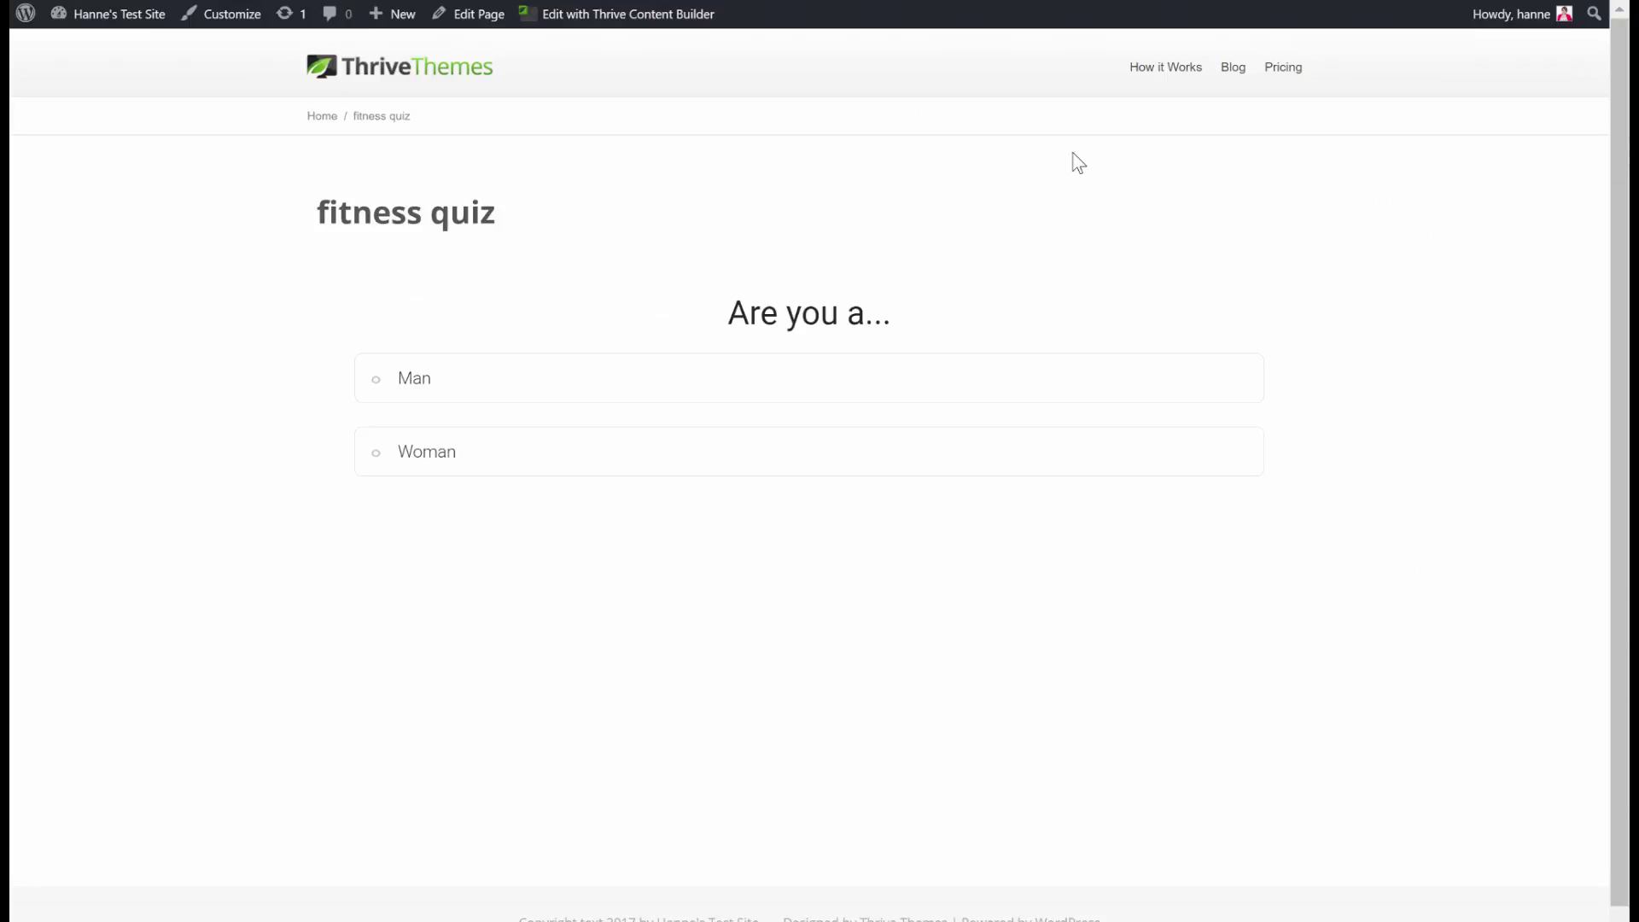
# Answer the live quiz with Woman, Fit, In the park and Get a 6-pack.
pyautogui.click(436, 437)
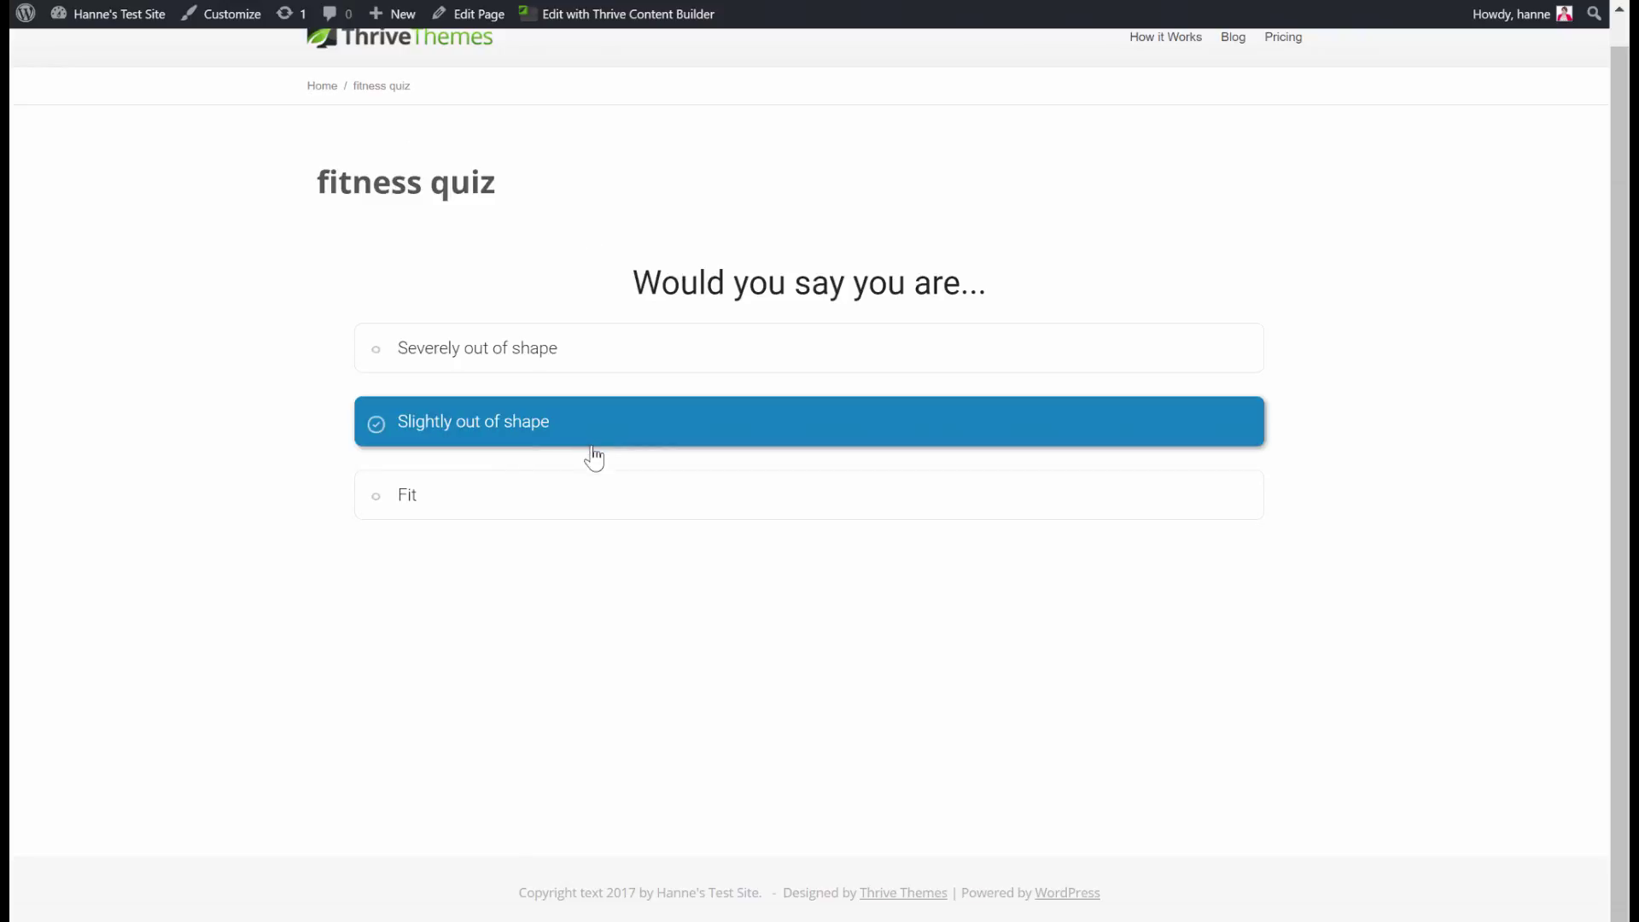
pyautogui.click(587, 506)
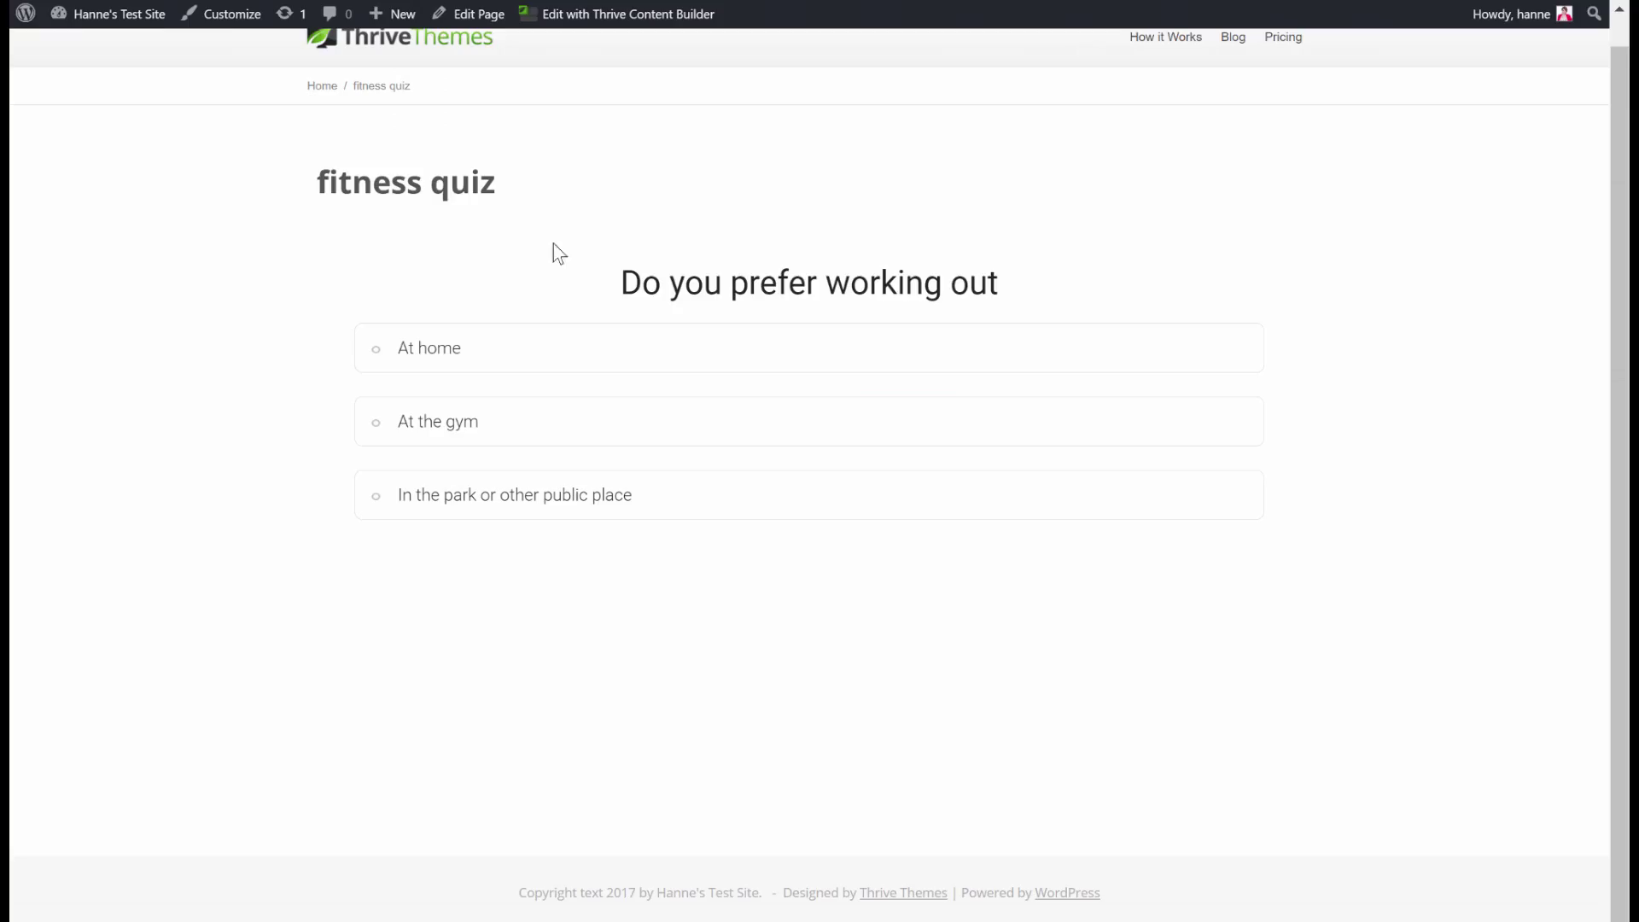
pyautogui.click(604, 486)
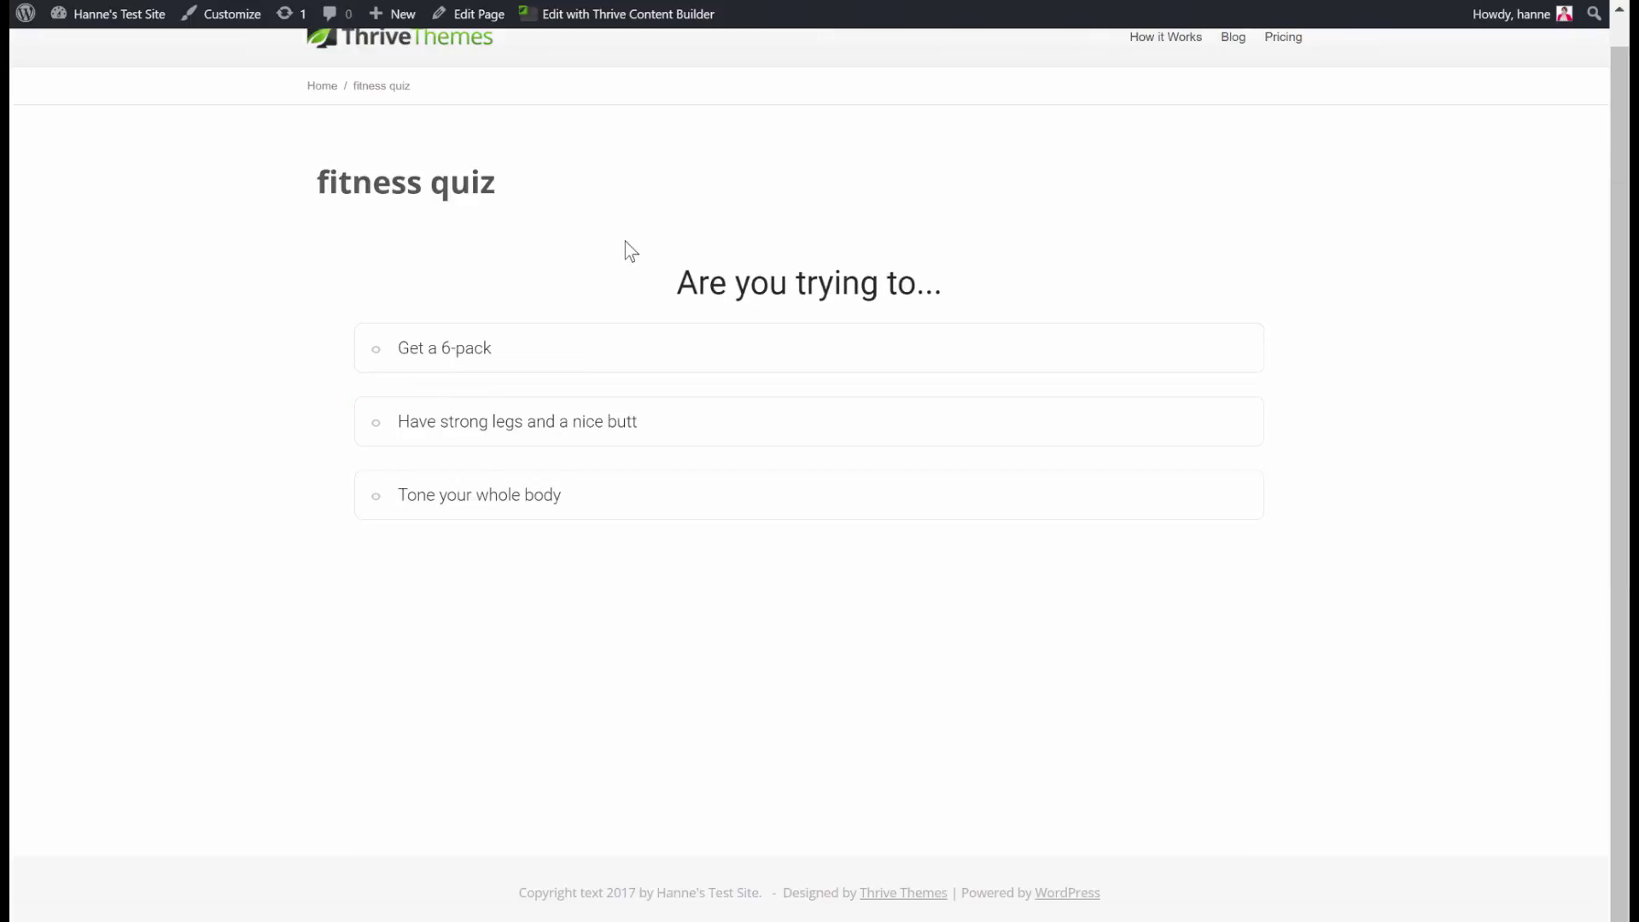
pyautogui.click(545, 363)
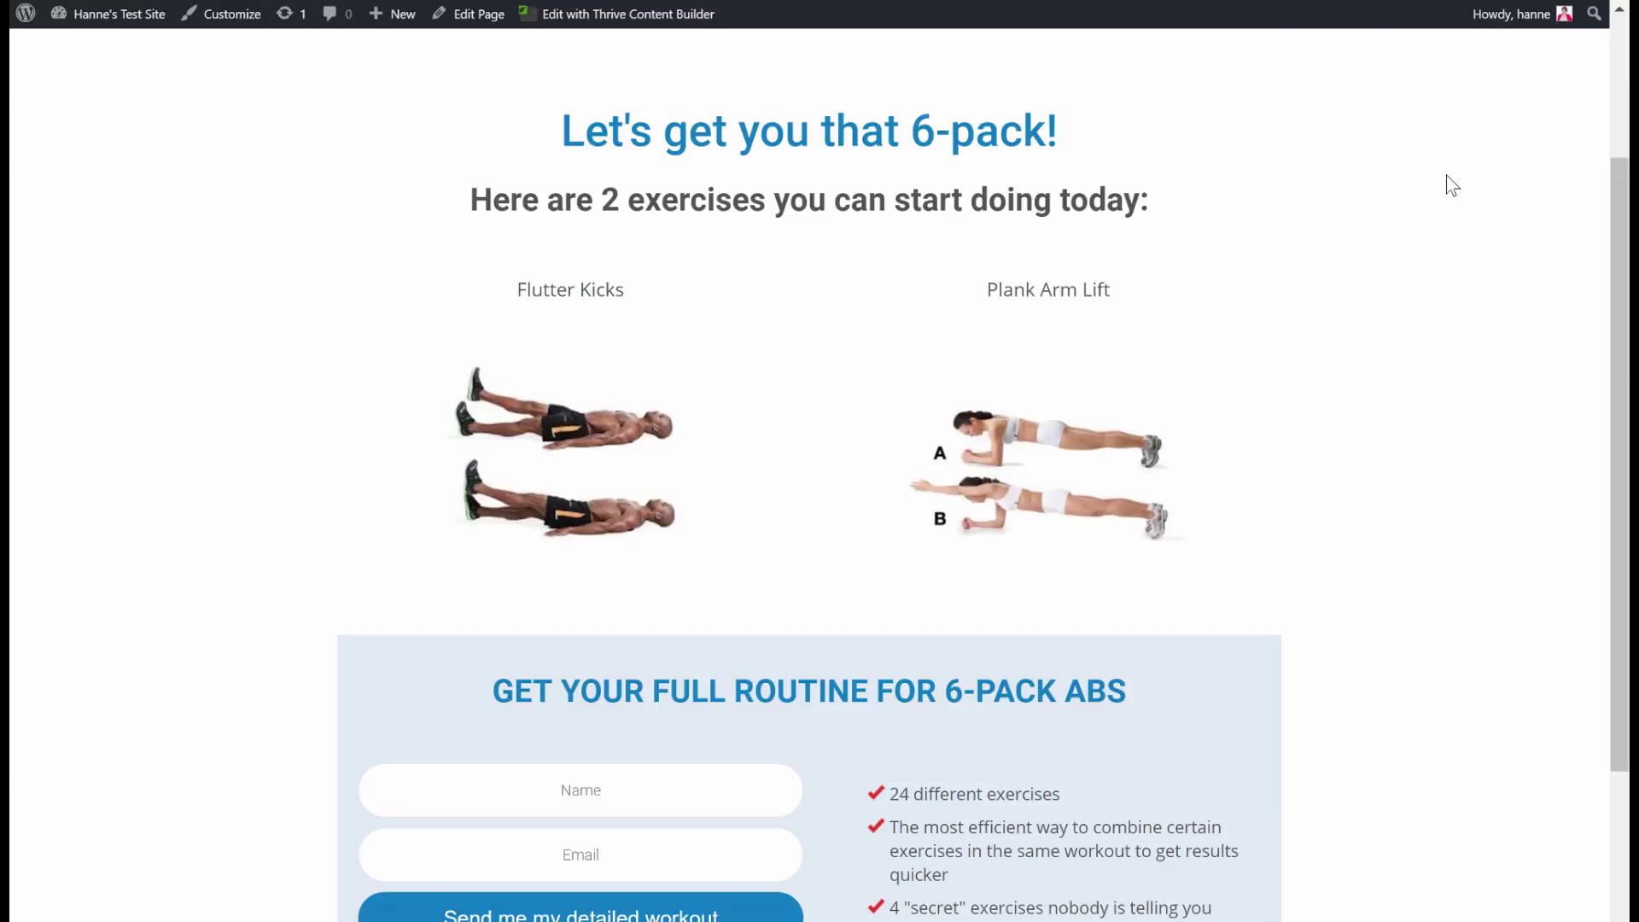
# Fill the opt-in form with a name and a test e-mail address and submit it.
pyautogui.scroll(-3, 1448, 180)
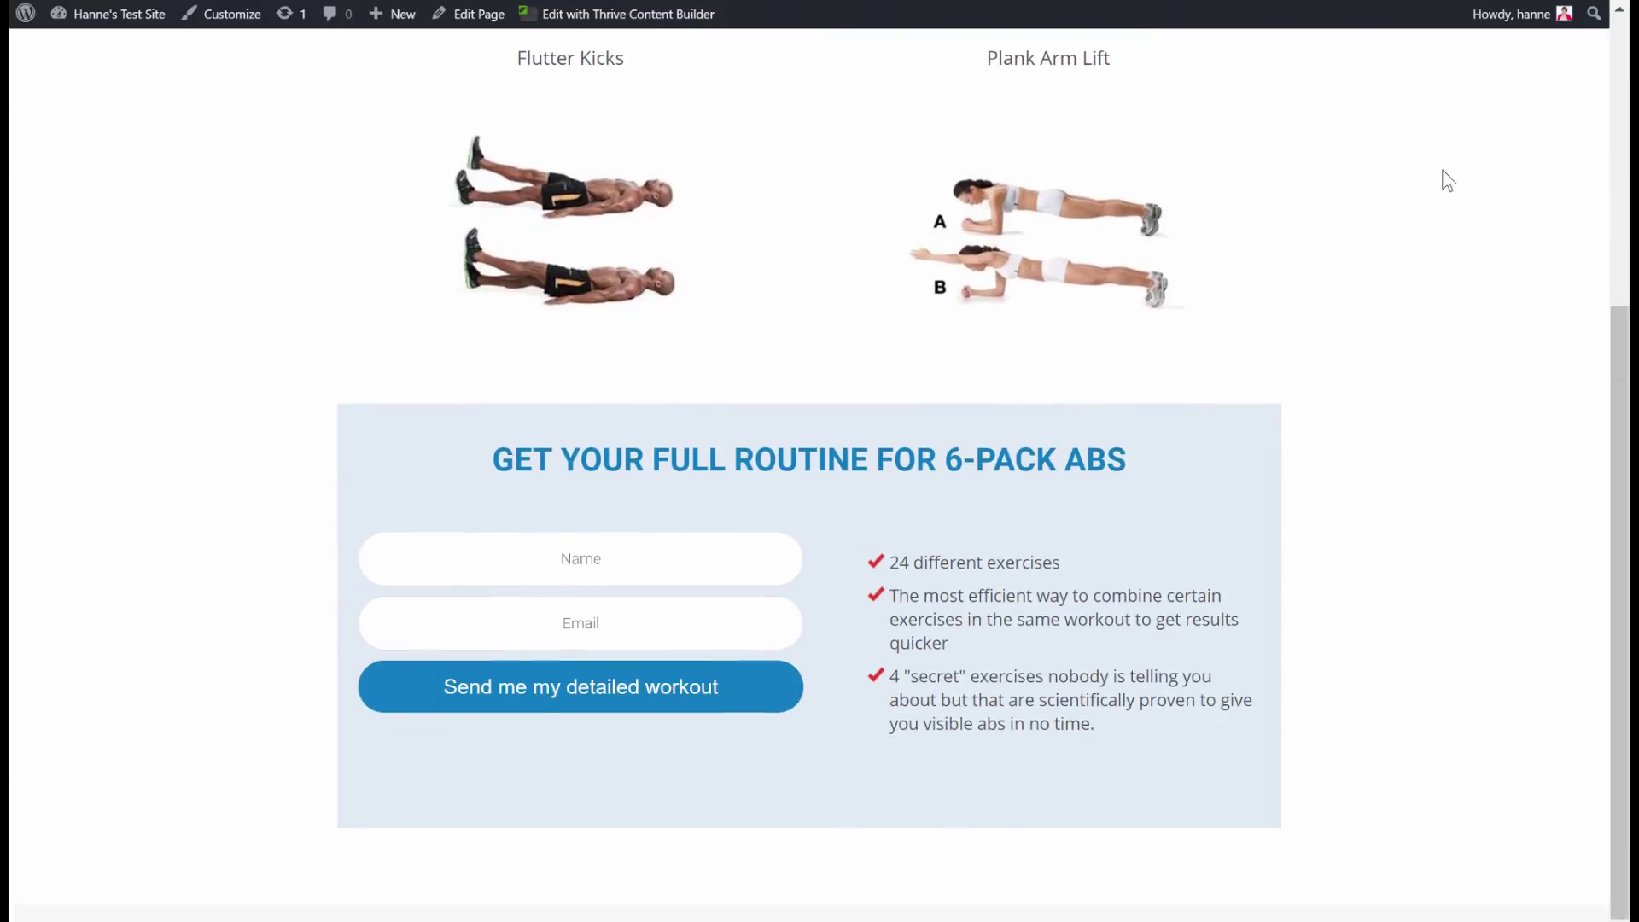
pyautogui.click(673, 559)
pyautogui.write('Hanne')
pyautogui.click(612, 626)
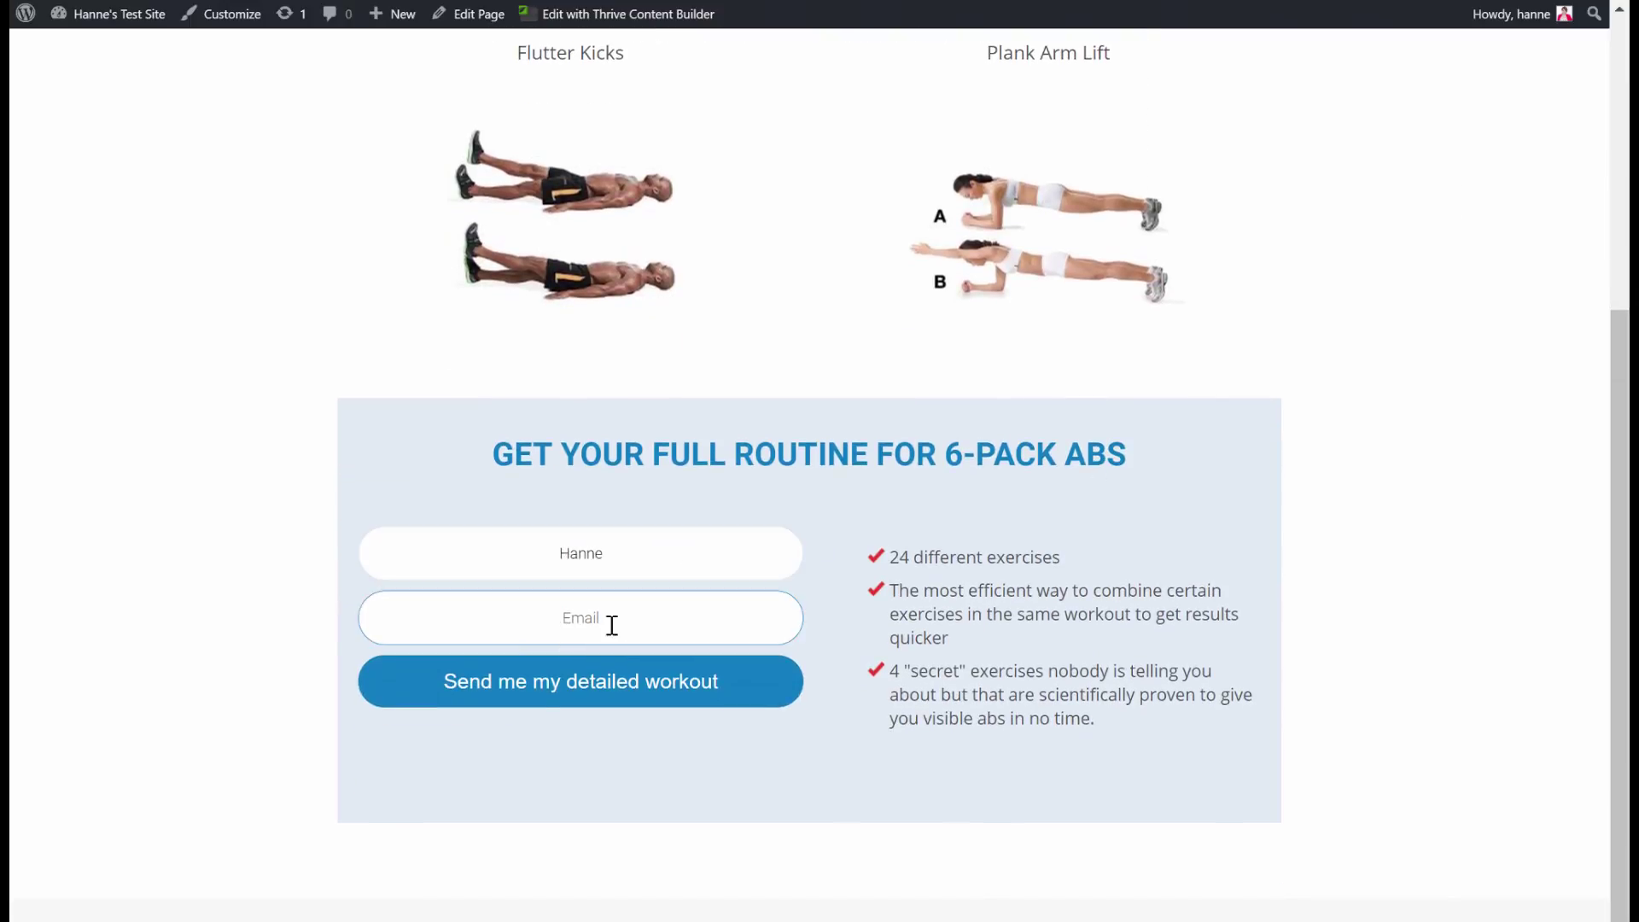
pyautogui.write('test@gmail.com')
pyautogui.click(616, 696)
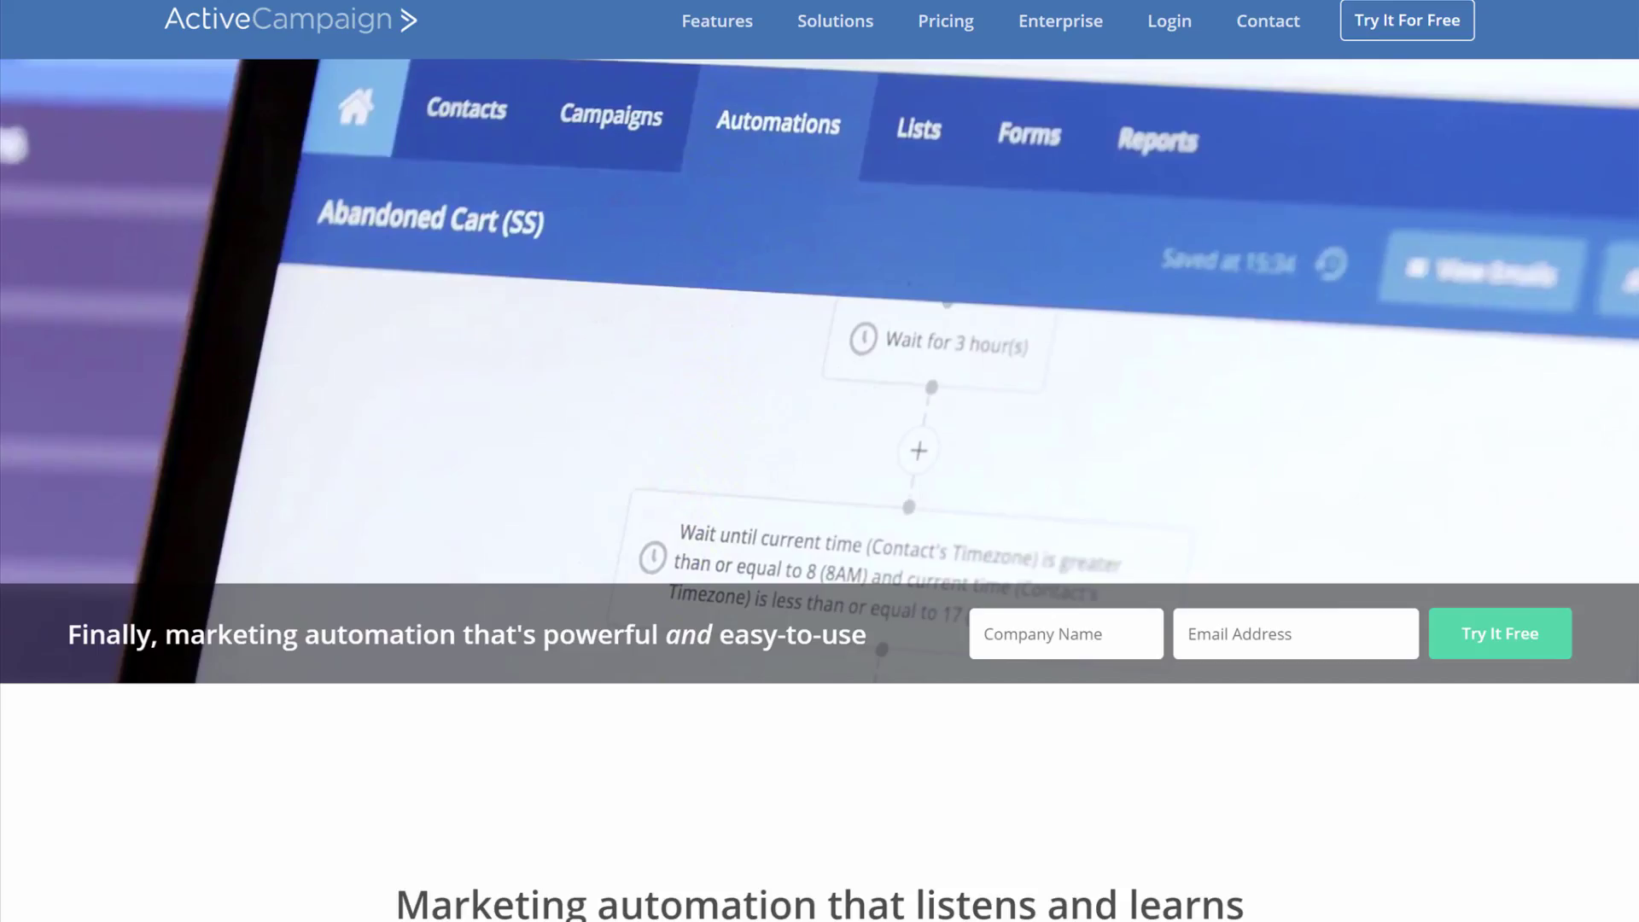